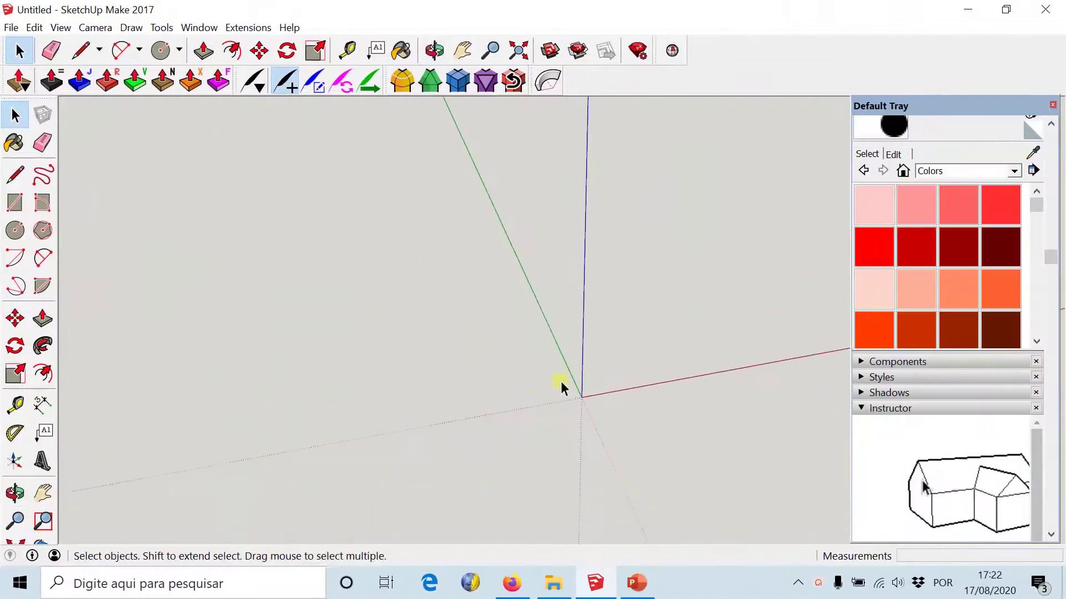
# - Draw a rectangle from the origin and push/pull it up into a box
pyautogui.moveTo(689, 363)
pyautogui.mouseDown()
pyautogui.moveTo(476, 361)
pyautogui.moveTo(484, 348)
pyautogui.mouseUp()
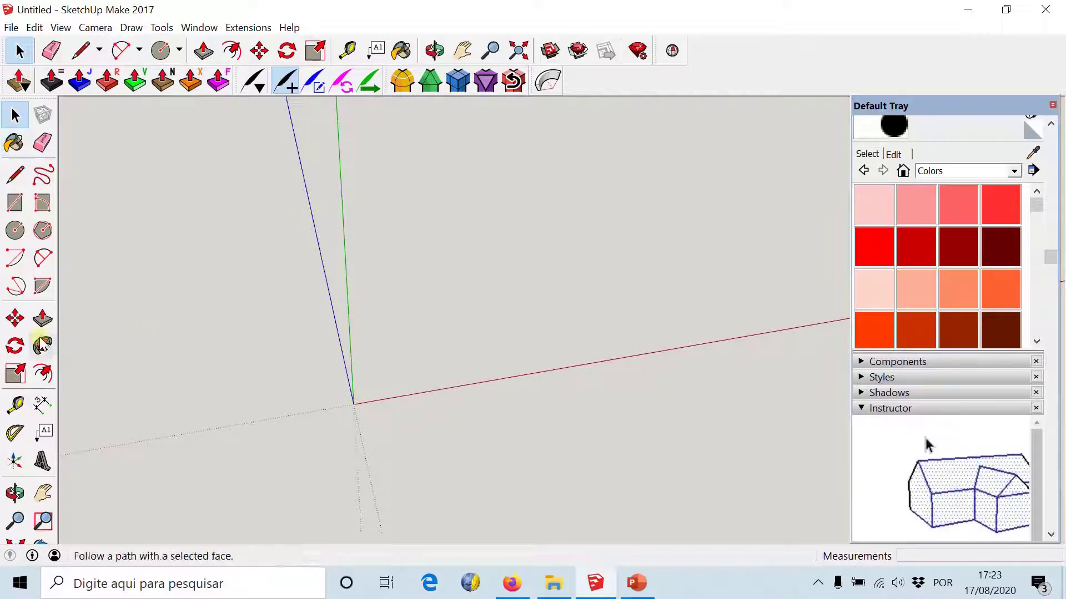
pyautogui.click(15, 203)
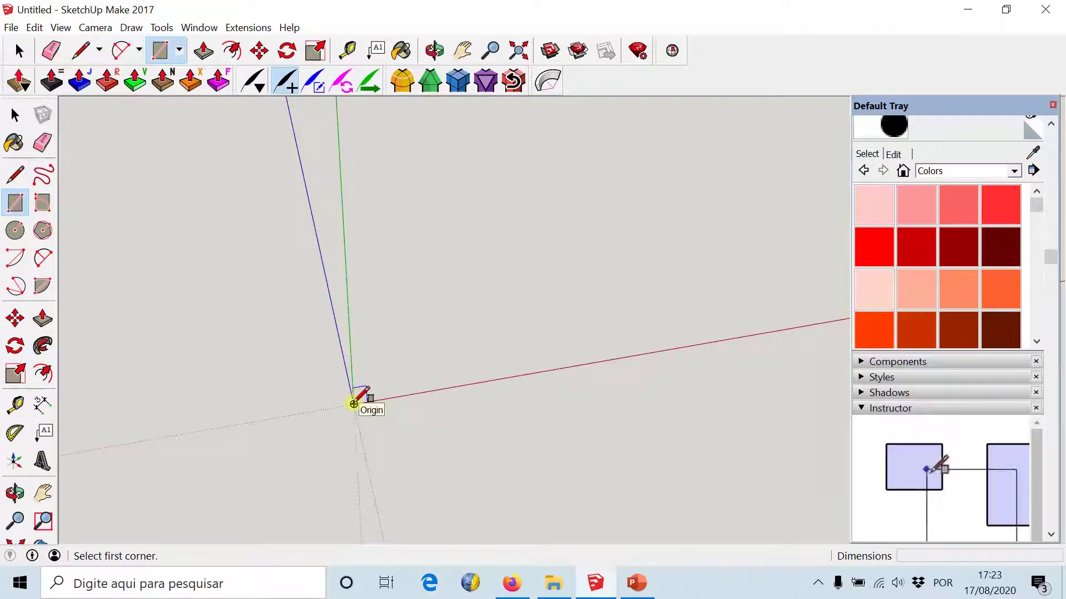
pyautogui.click(354, 403)
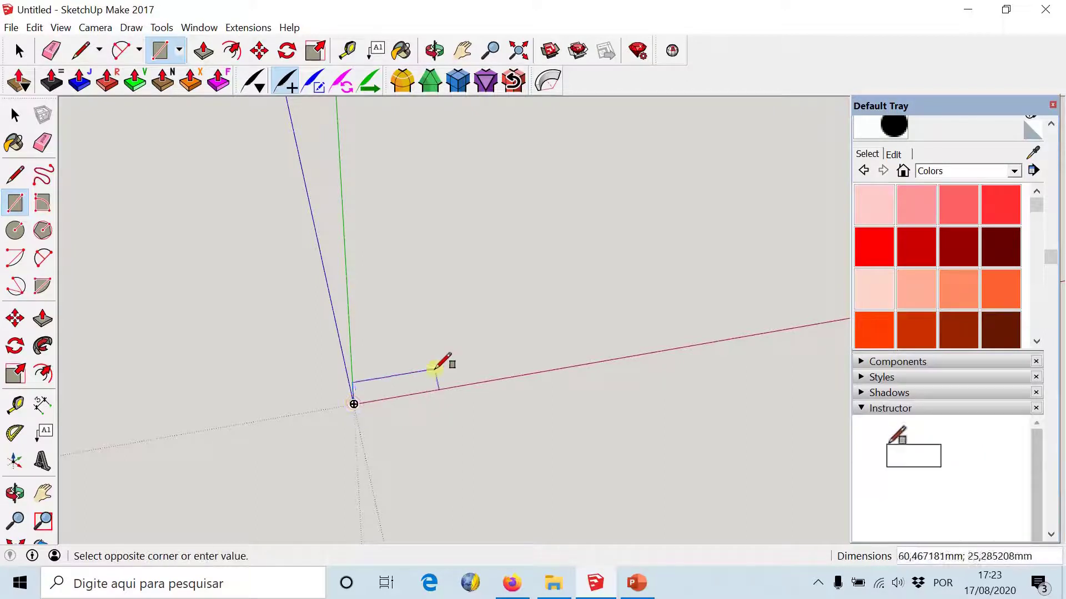
pyautogui.click(498, 305)
pyautogui.press('p')
pyautogui.click(451, 349)
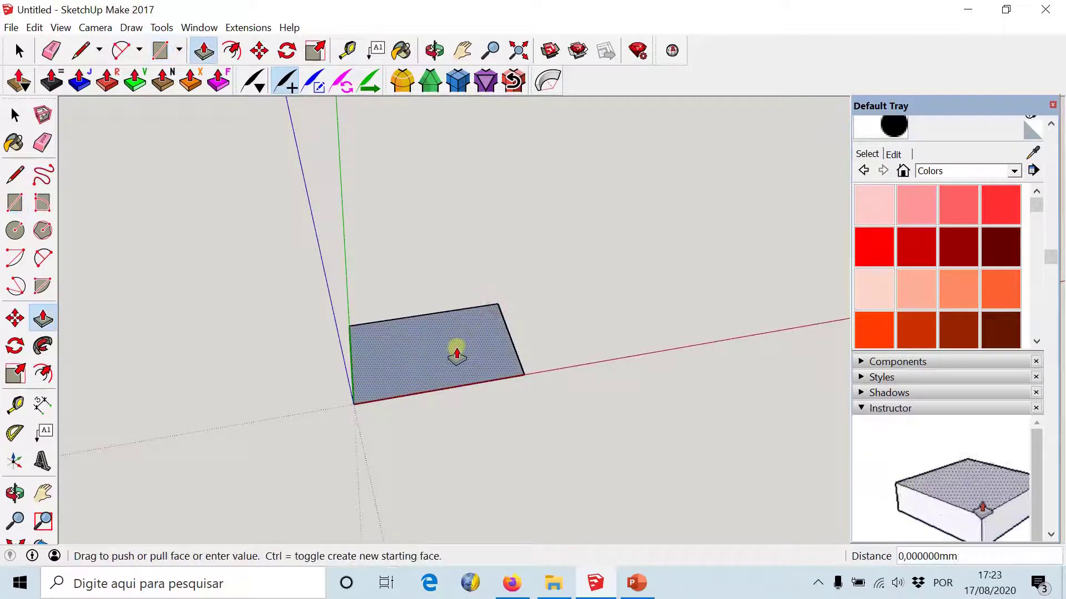
pyautogui.click(452, 290)
# - Draw a circle on the box's top face and pull it up into a cylinder
pyautogui.click(15, 230)
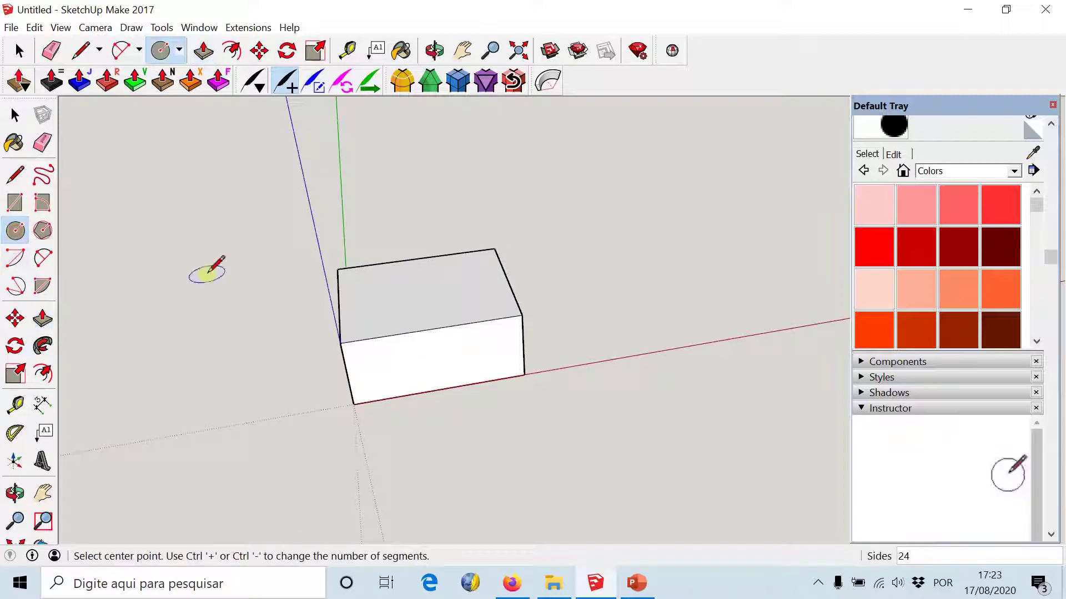
pyautogui.click(379, 304)
pyautogui.click(411, 297)
pyautogui.press('p')
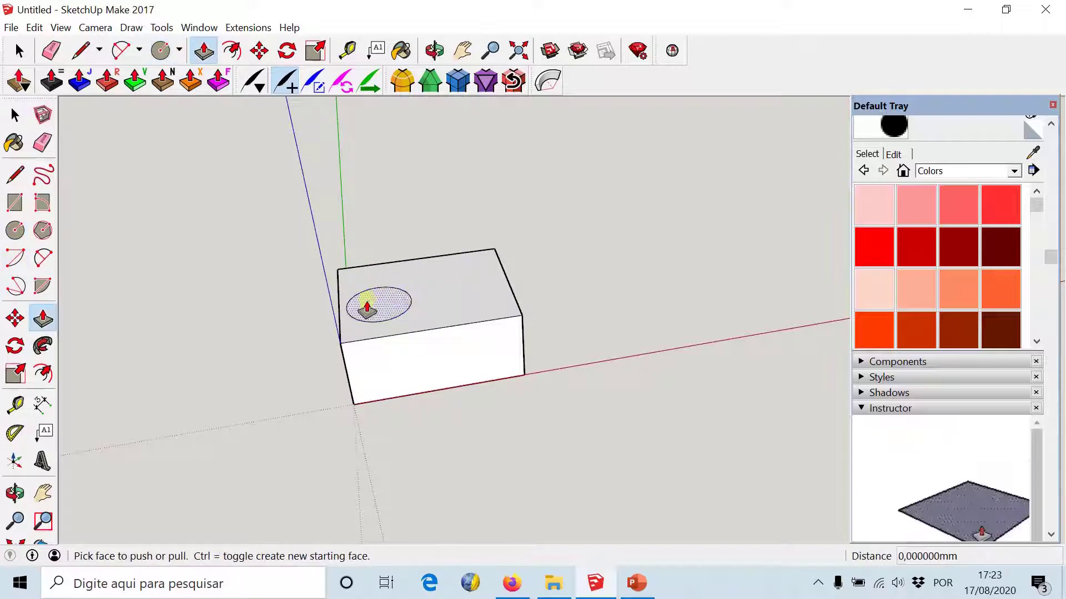
pyautogui.click(364, 303)
pyautogui.click(346, 210)
pyautogui.press('space')
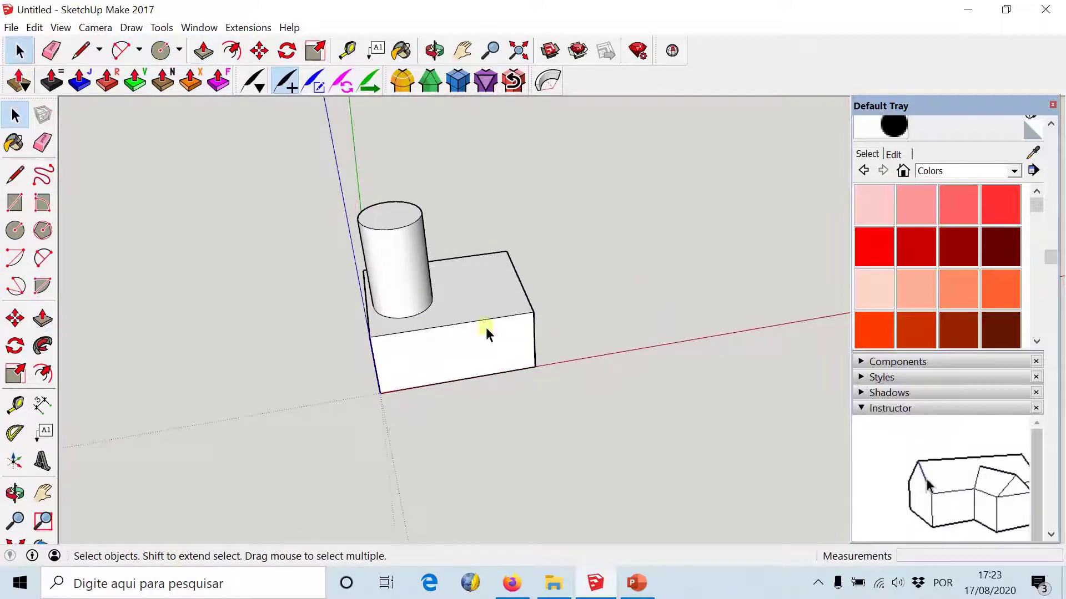
pyautogui.moveTo(565, 311); pyautogui.dragTo(416, 372)
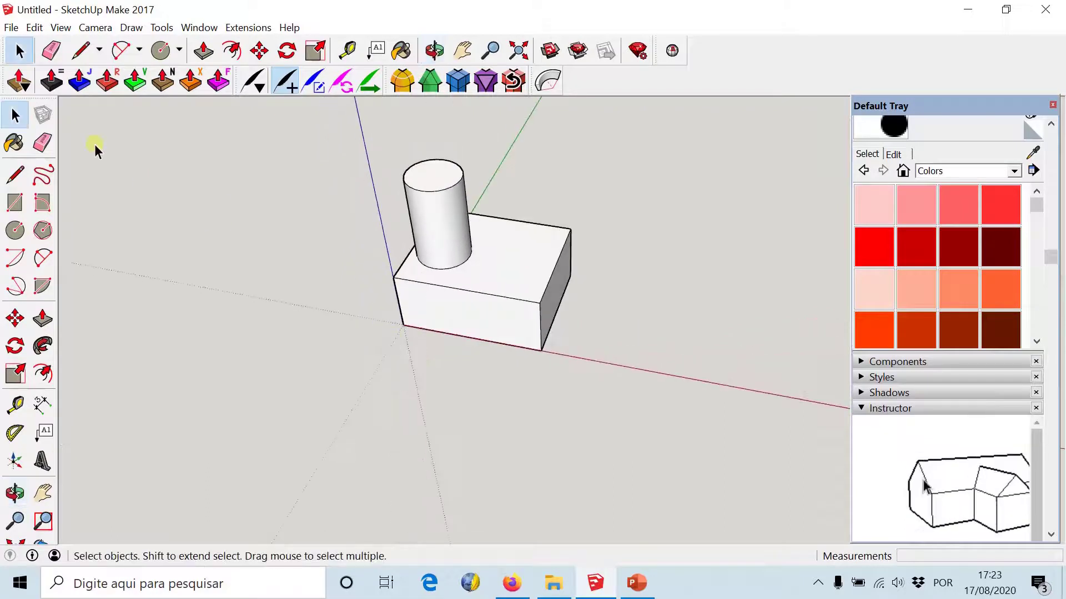
# - Paint the box top and the cylinder top with red Color A04
pyautogui.click(14, 143)
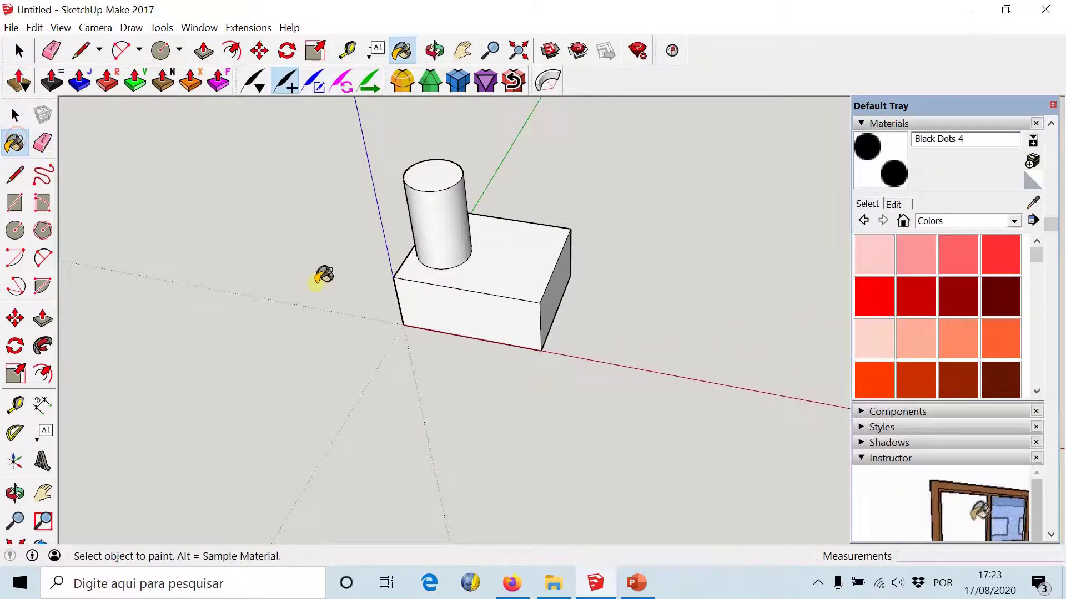
pyautogui.press('space')
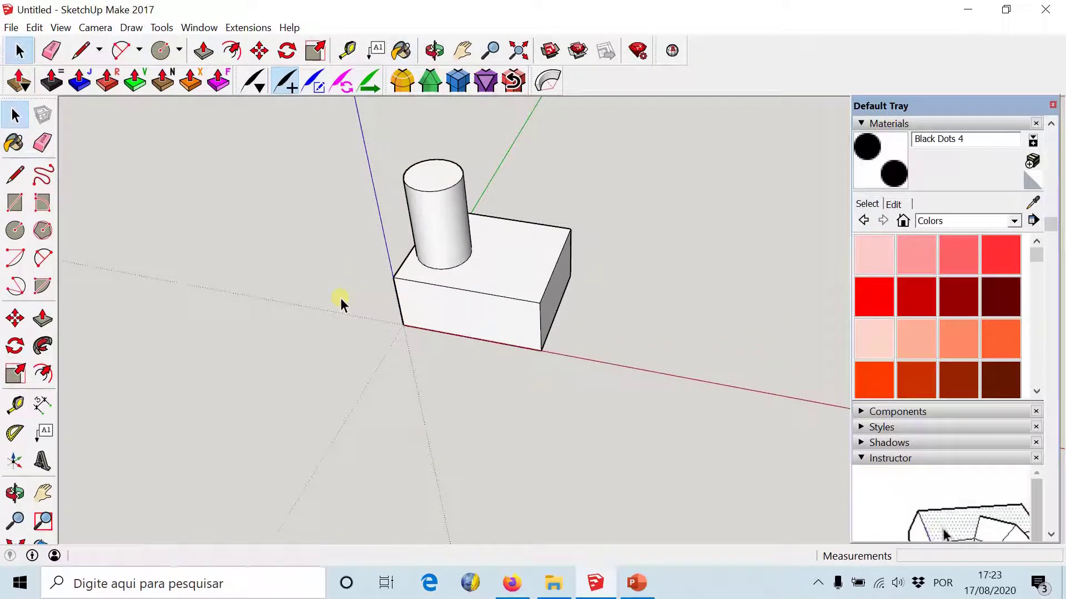
pyautogui.press('b')
pyautogui.click(996, 253)
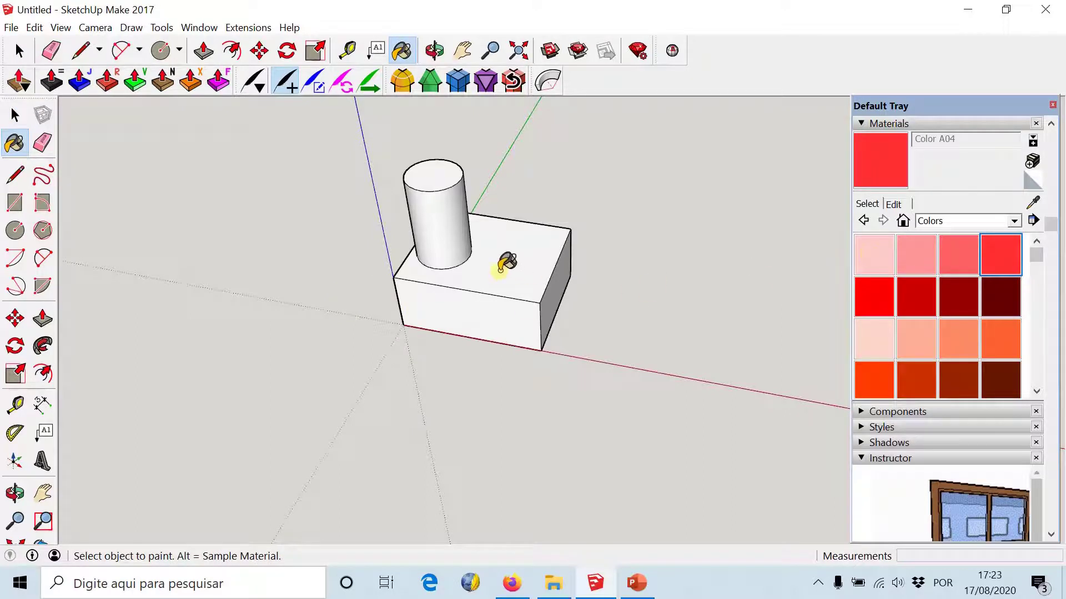
pyautogui.click(500, 265)
pyautogui.click(436, 174)
# - Paint the cylinder's side with yellow Color E04
pyautogui.scroll(-3, 915, 345)
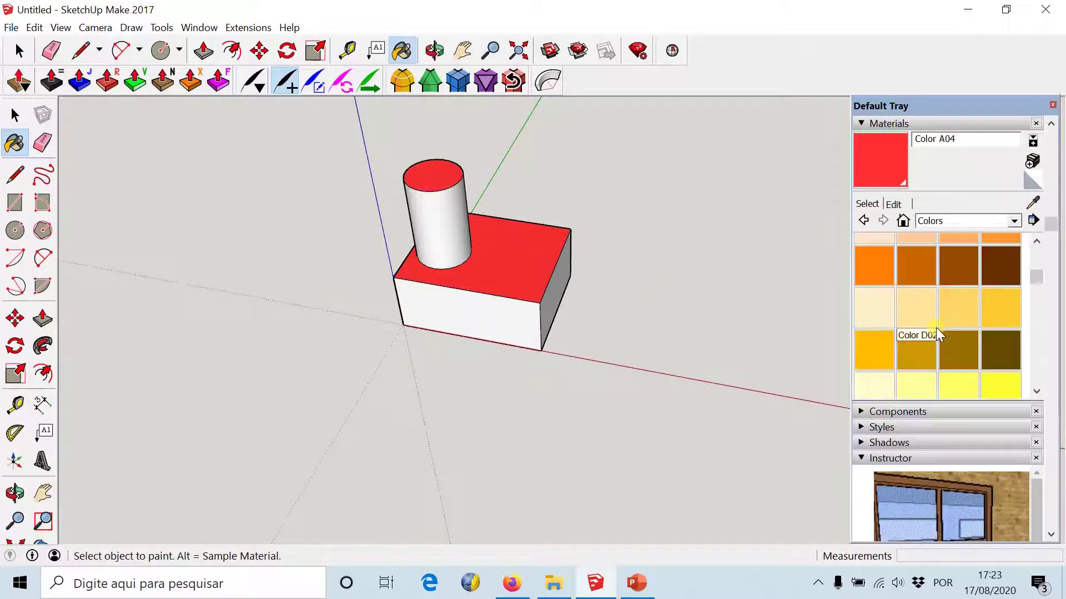
pyautogui.scroll(-2, 935, 335)
pyautogui.click(997, 324)
pyautogui.click(420, 210)
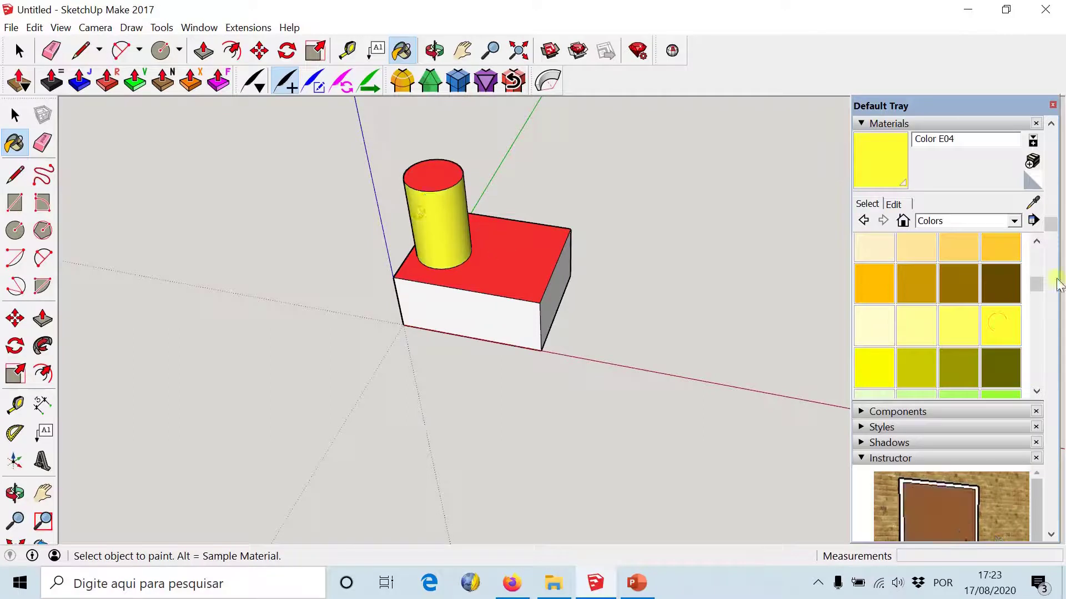
# - Paint the box's front face with the Black Dots 4 pattern from Patterns
pyautogui.click(1014, 221)
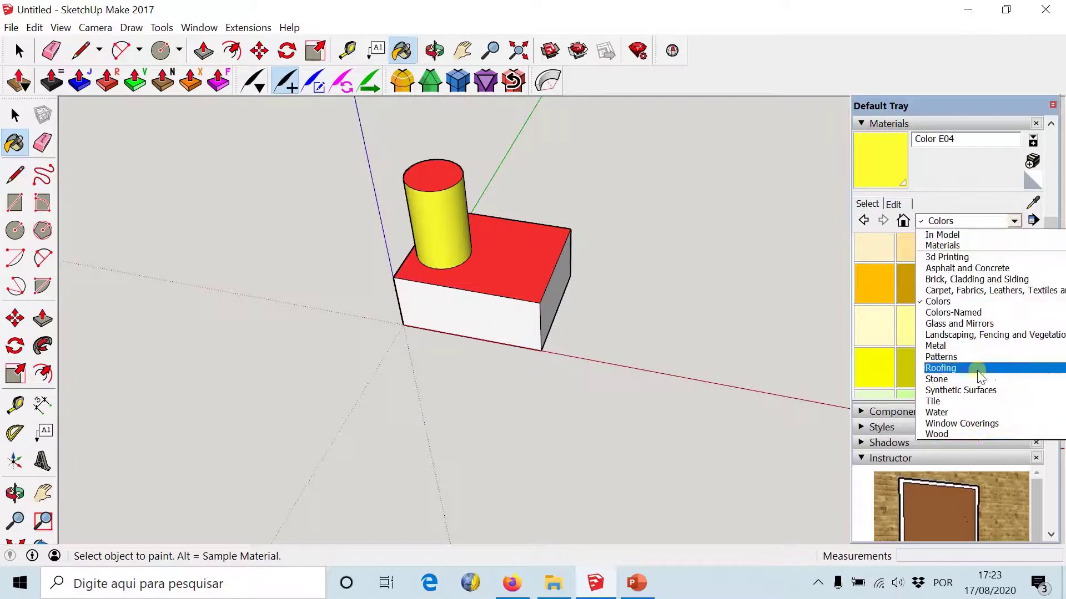
pyautogui.click(967, 358)
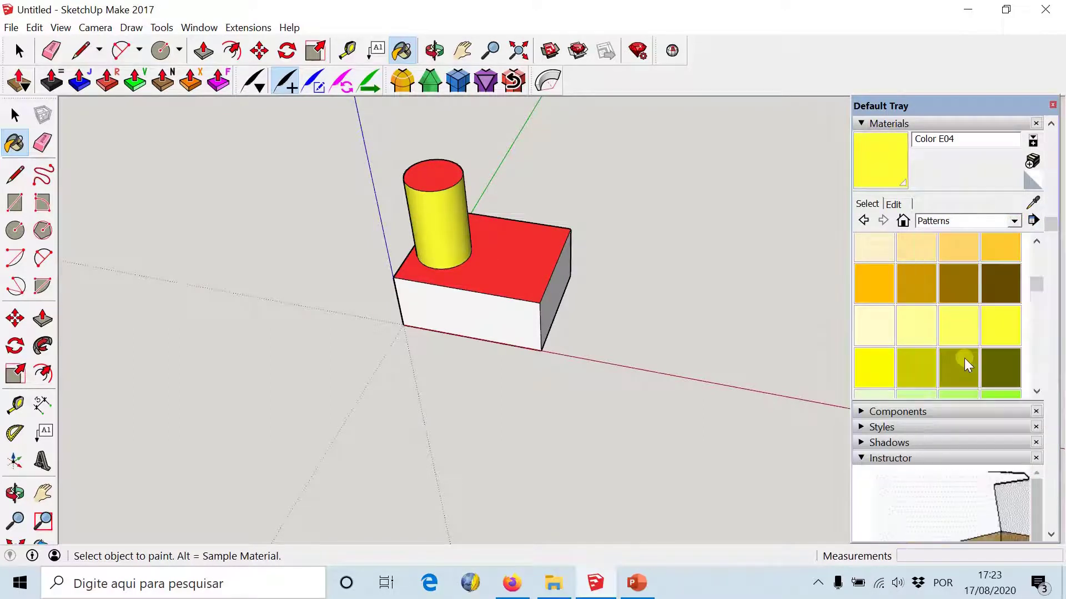
pyautogui.click(958, 299)
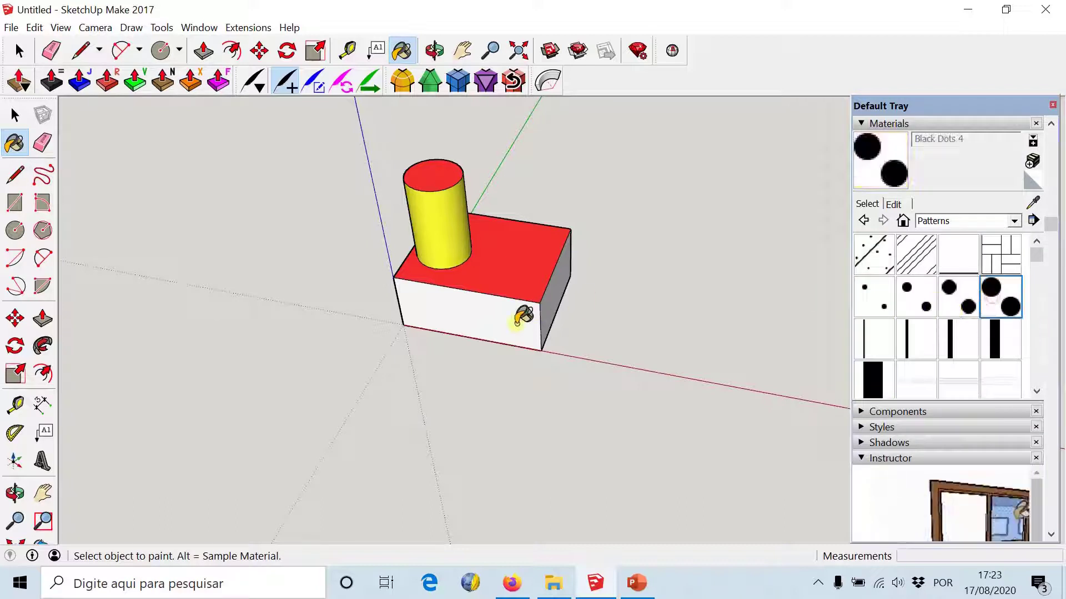
pyautogui.click(511, 313)
# - Orbit to the model's front and paint a second box side with black dots
pyautogui.press('o')
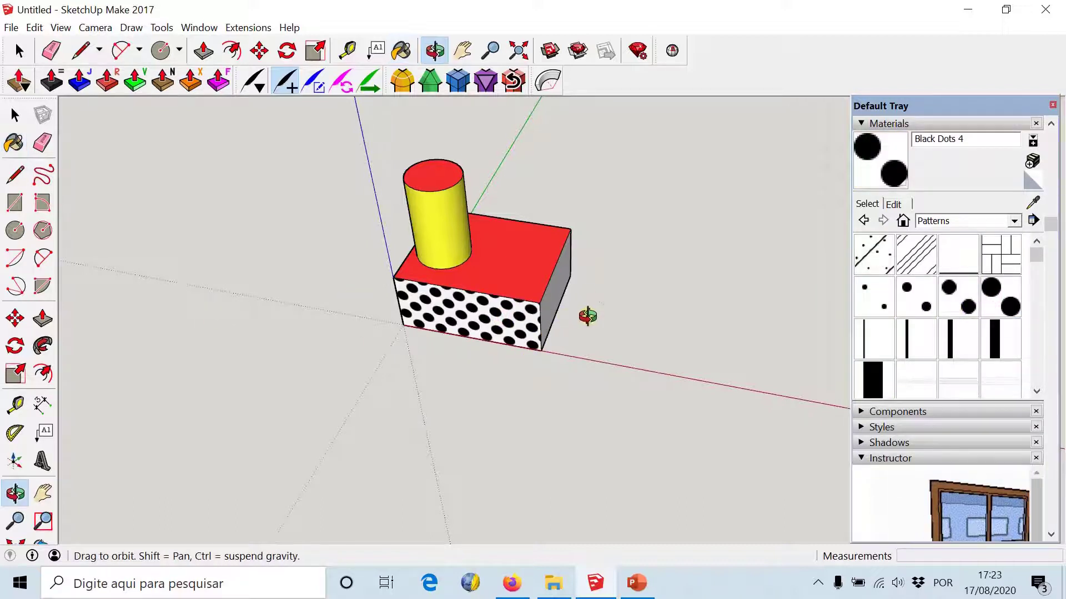
pyautogui.moveTo(583, 312); pyautogui.dragTo(217, 280)
pyautogui.press('b')
pyautogui.click(599, 302)
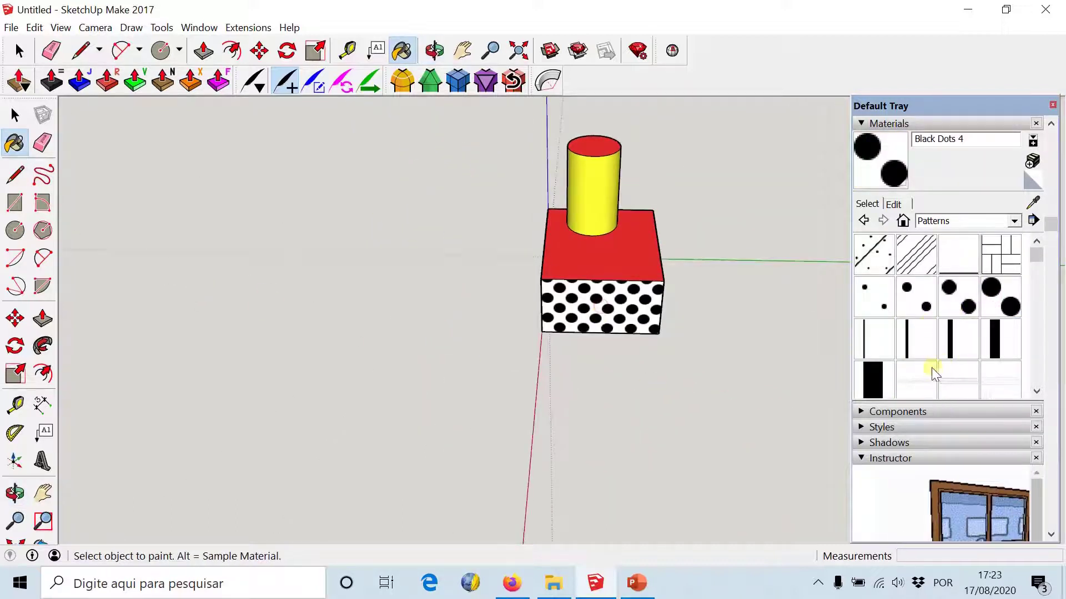
pyautogui.click(1010, 251)
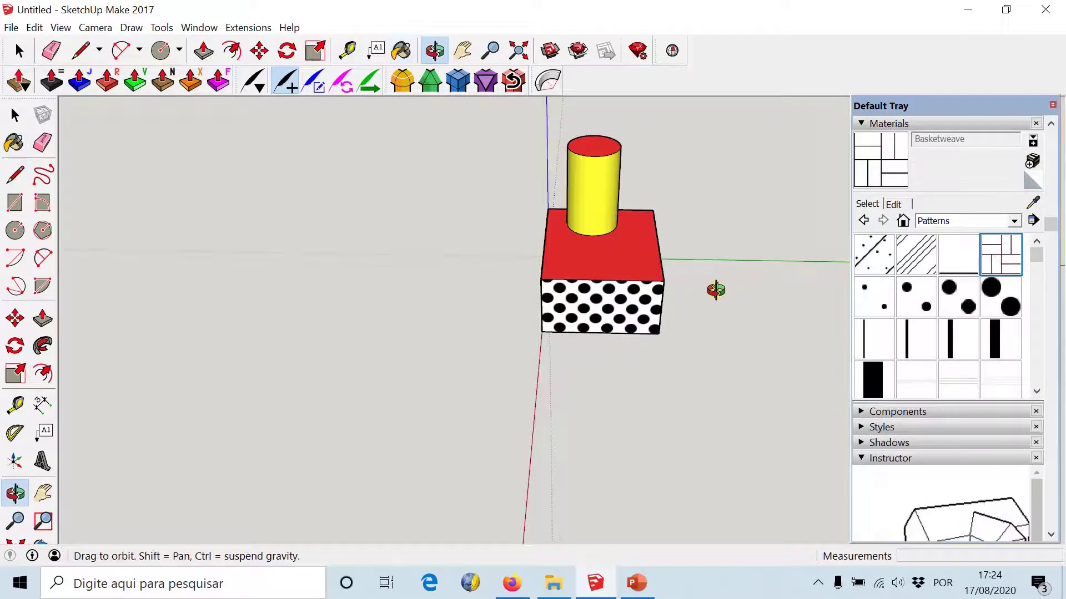
# - View the box from below and paint its underside with the Black Lines 4 pattern
pyautogui.moveTo(716, 287); pyautogui.dragTo(639, 32)
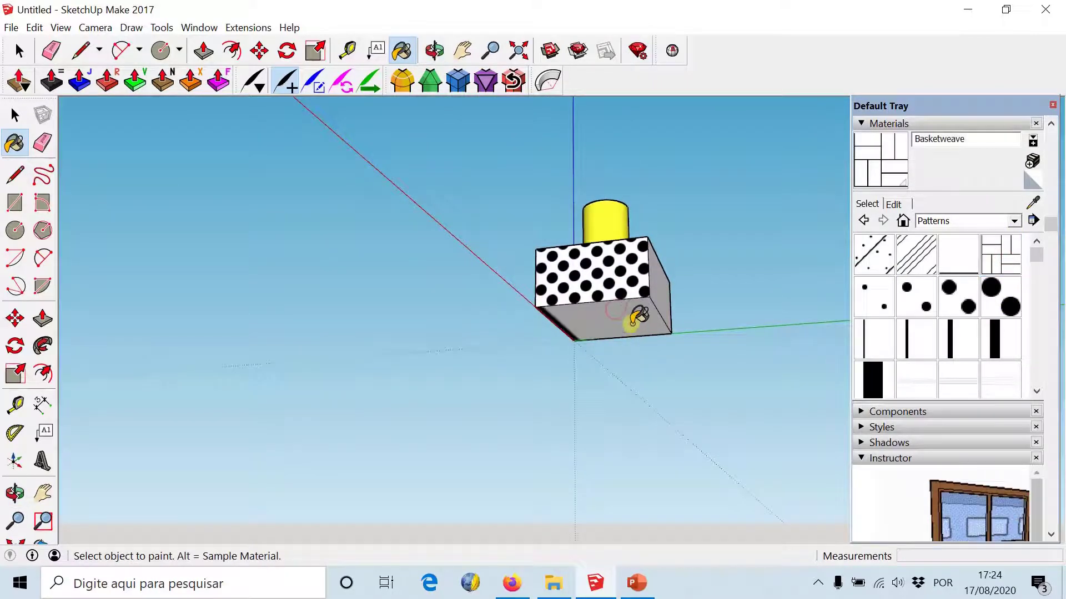
pyautogui.press('o')
pyautogui.moveTo(635, 317)
pyautogui.mouseDown()
pyautogui.moveTo(612, 160)
pyautogui.moveTo(611, 333)
pyautogui.mouseUp()
pyautogui.press('b')
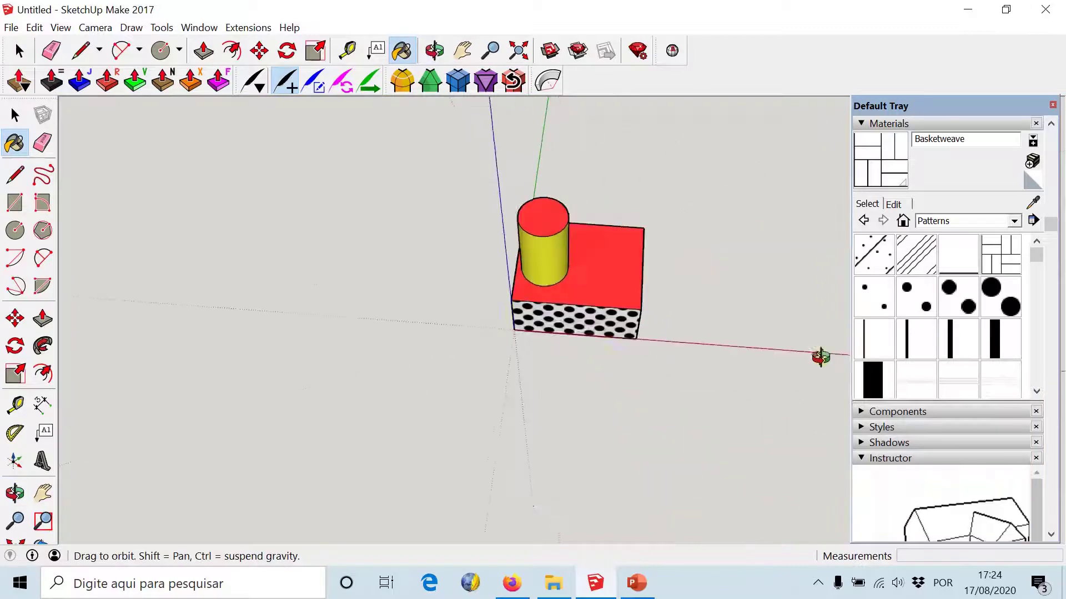
pyautogui.moveTo(527, 316); pyautogui.dragTo(737, 204)
pyautogui.moveTo(578, 374); pyautogui.dragTo(518, 262)
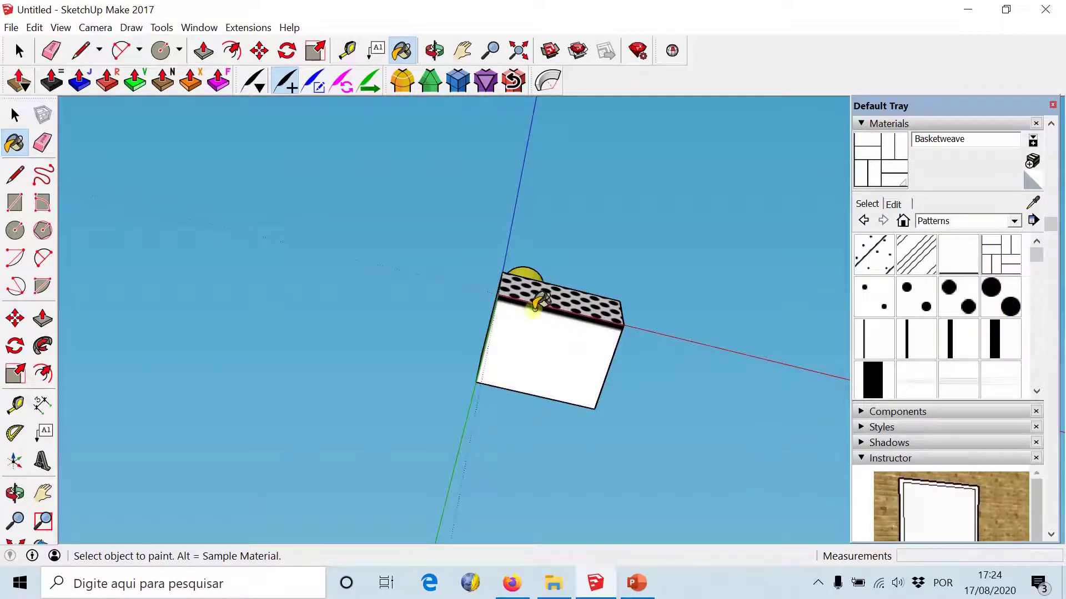
pyautogui.click(994, 349)
pyautogui.click(516, 367)
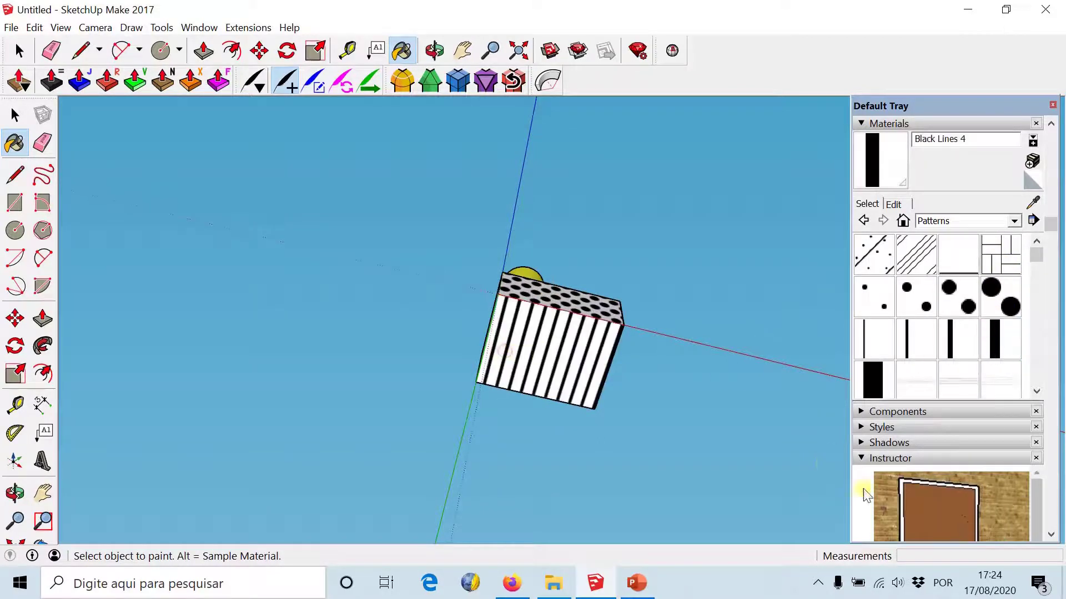
pyautogui.moveTo(638, 251)
pyautogui.mouseDown()
pyautogui.moveTo(599, 421)
pyautogui.moveTo(452, 520)
pyautogui.mouseUp()
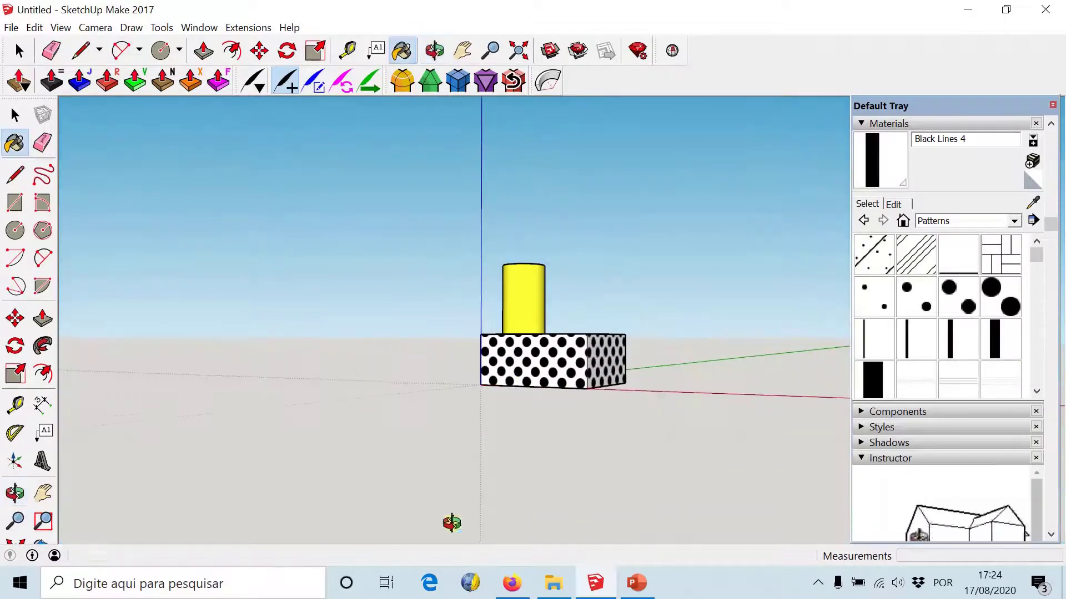
pyautogui.moveTo(678, 252); pyautogui.dragTo(497, 465)
# - Select the whole model and export it as binary glTF named Peça3D
pyautogui.press('space')
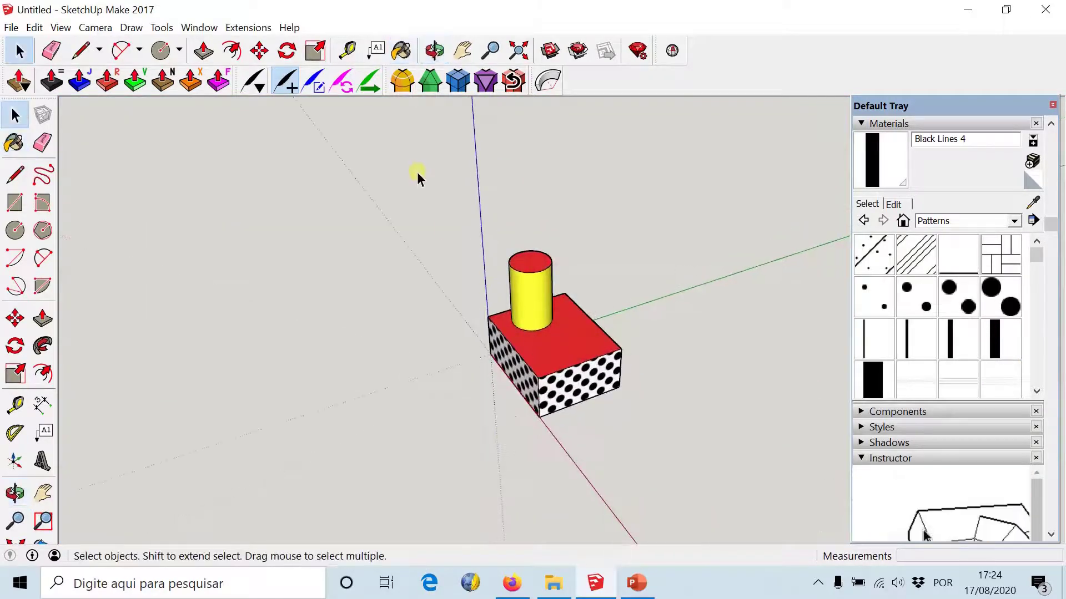
pyautogui.moveTo(410, 163)
pyautogui.mouseDown()
pyautogui.moveTo(694, 480)
pyautogui.moveTo(666, 452)
pyautogui.mouseUp()
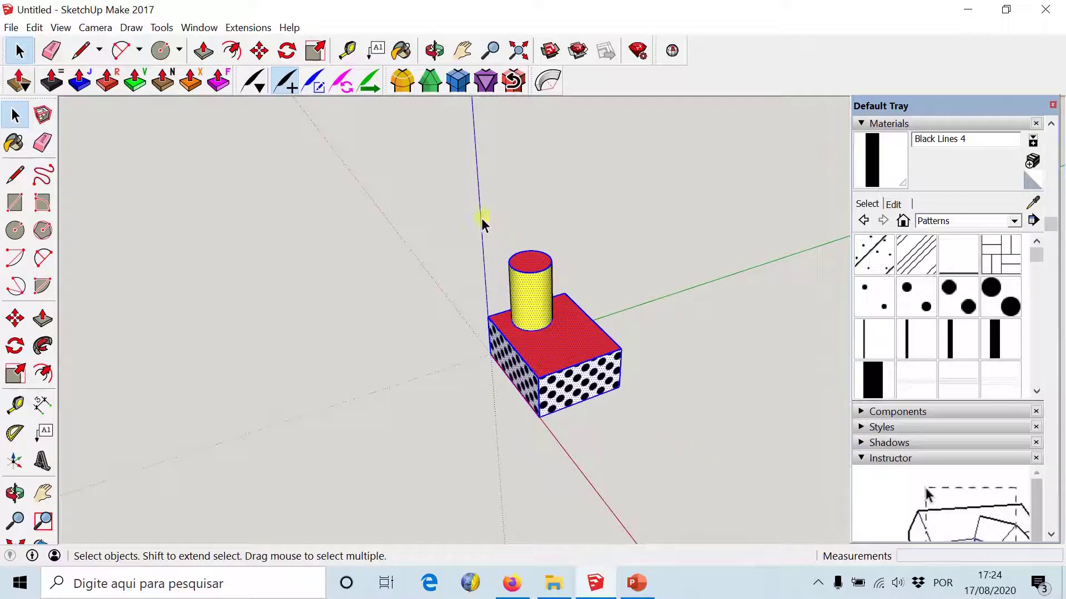
pyautogui.click(246, 28)
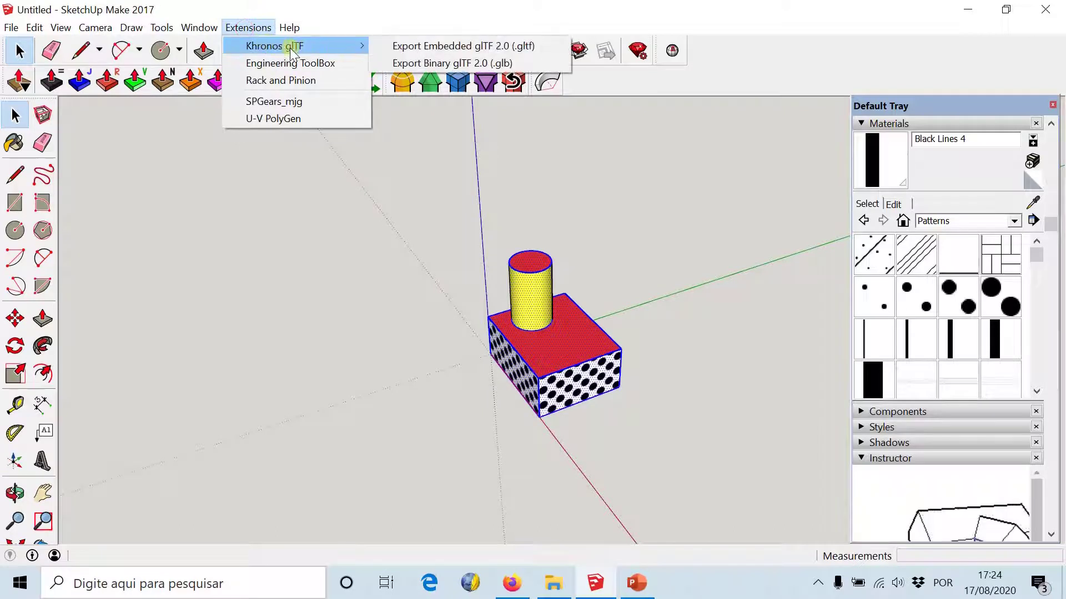
pyautogui.moveTo(275, 46)
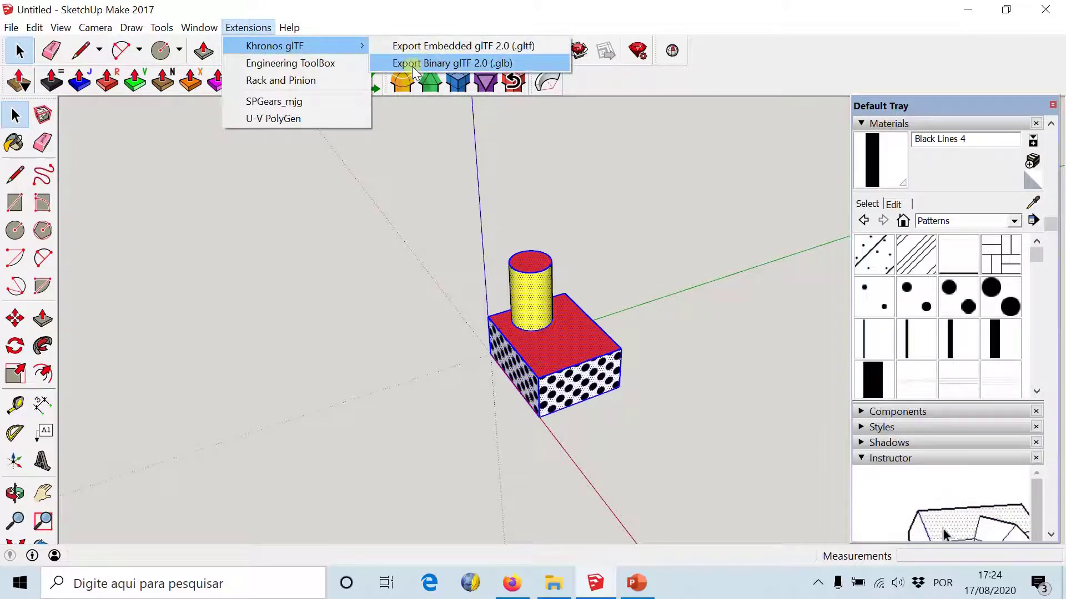
pyautogui.click(452, 64)
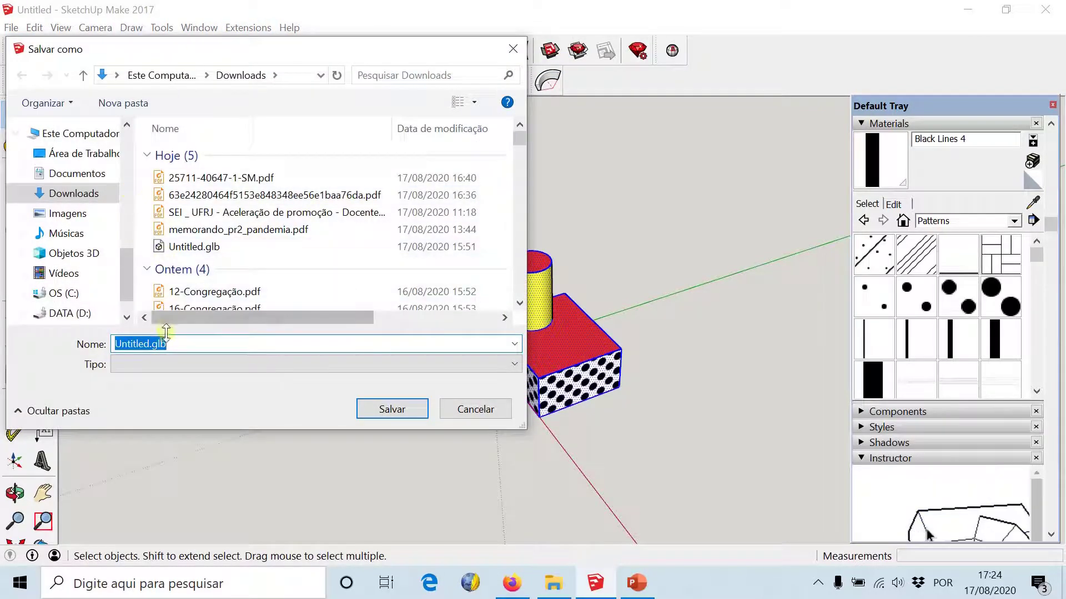
pyautogui.doubleClick(148, 344)
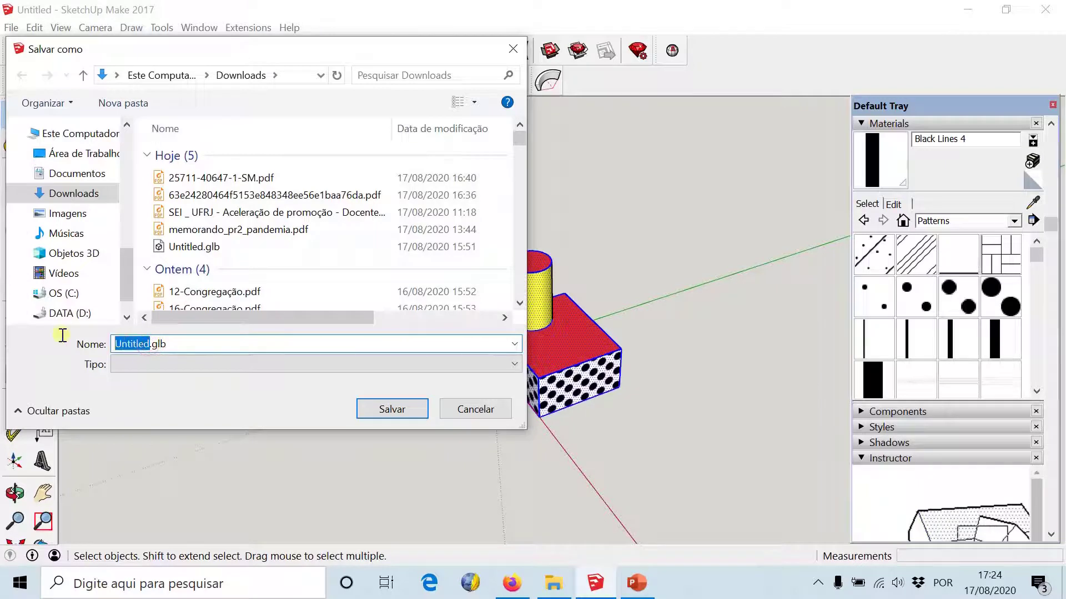
pyautogui.write('Peça3D')
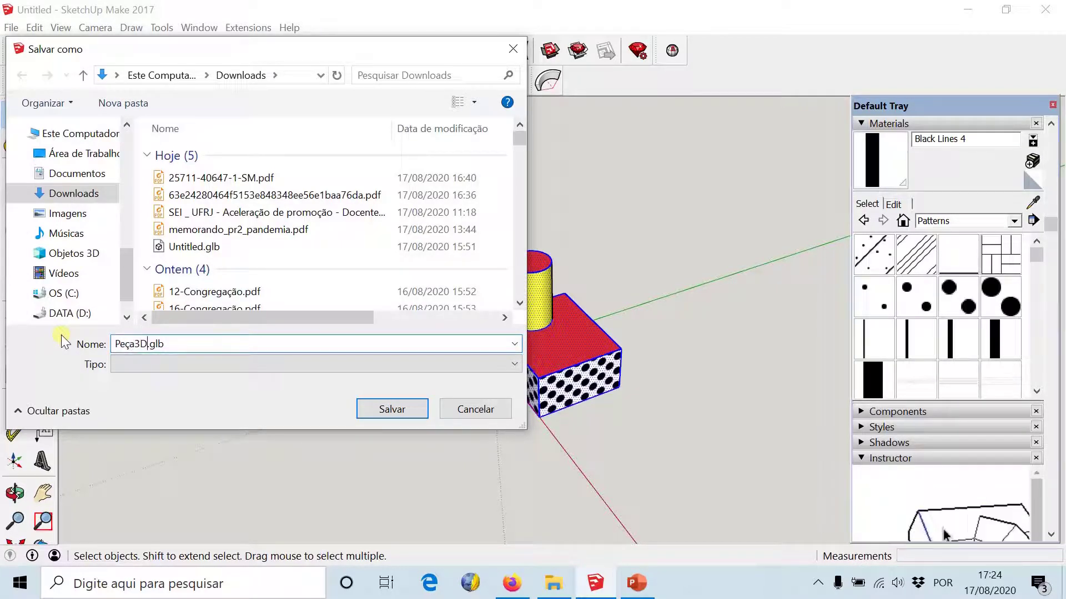
pyautogui.press('Return')
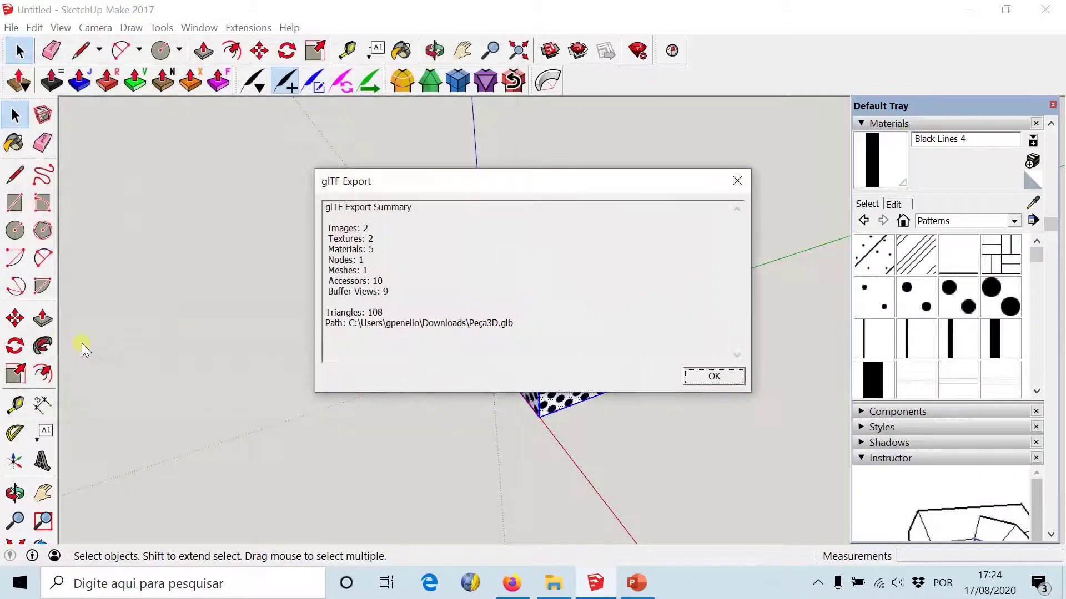
pyautogui.click(712, 376)
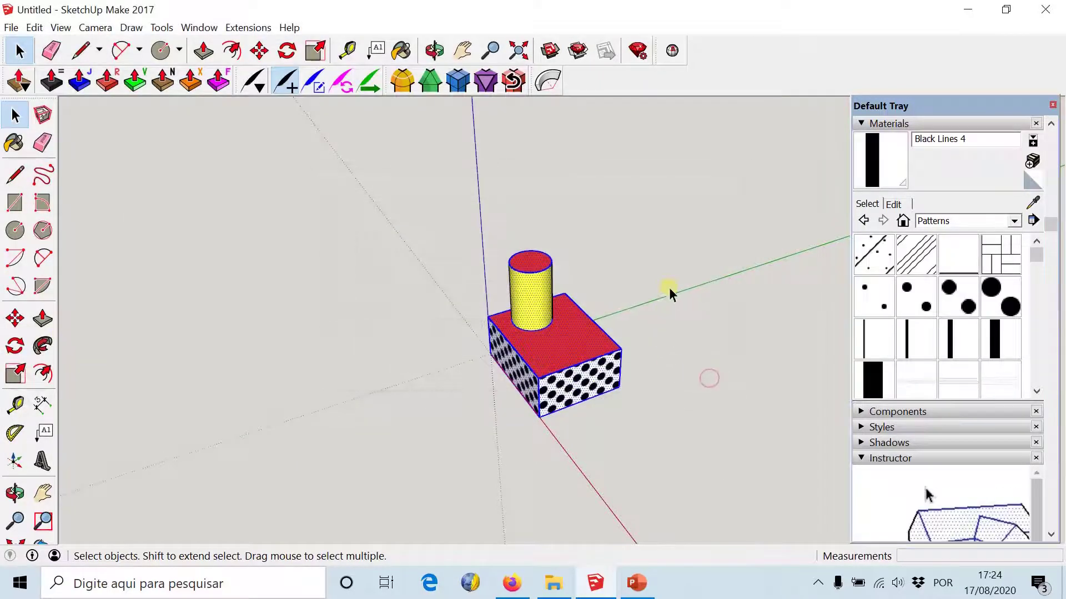
# - Delete both placeholders from the PowerPoint slide, leaving it empty
pyautogui.hotkey('ctrl', 't')
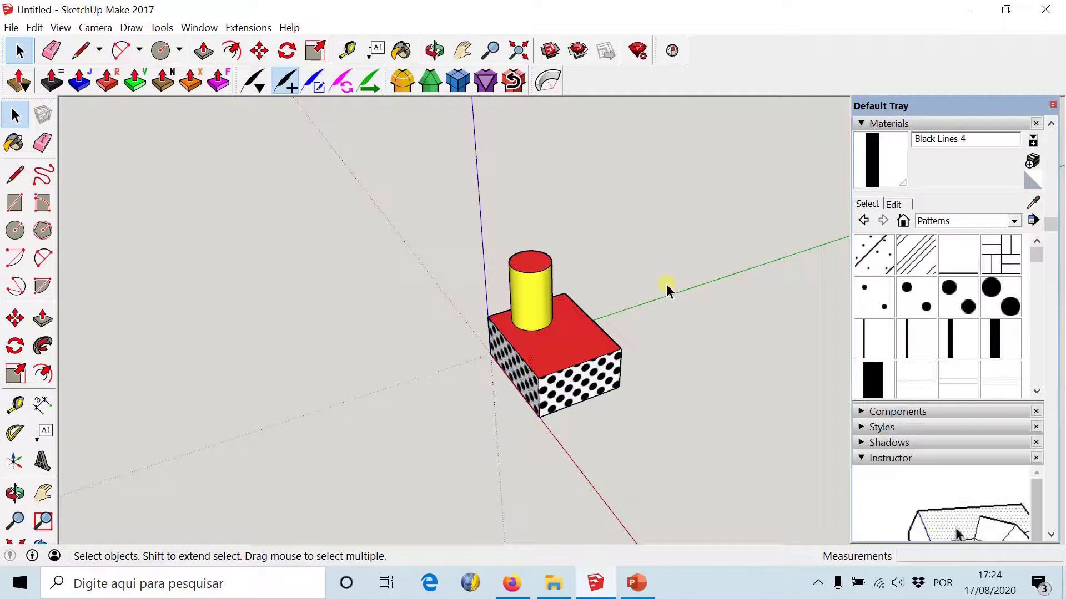
pyautogui.click(648, 584)
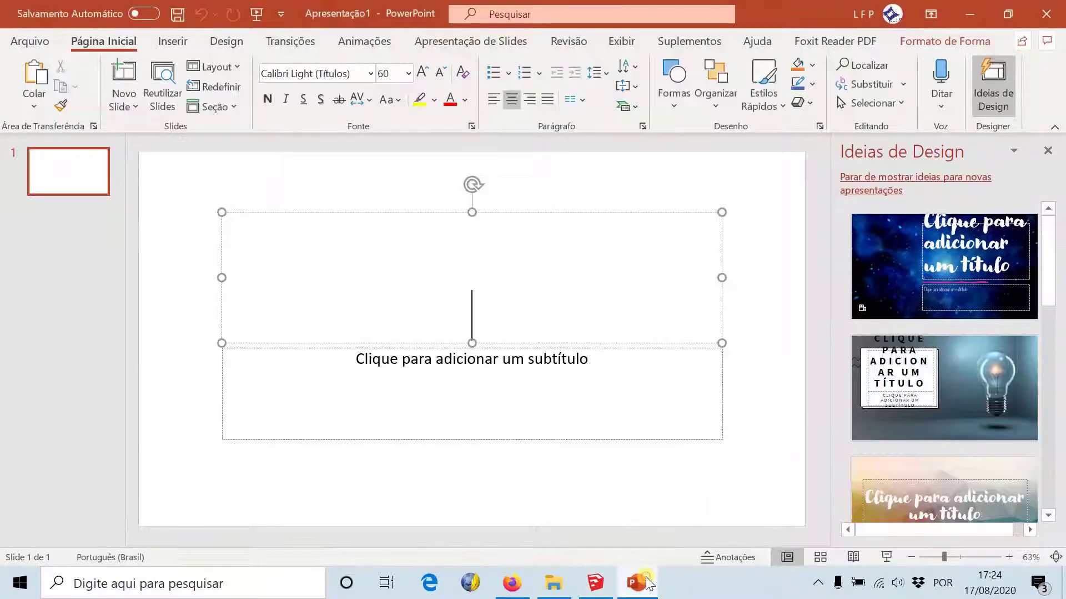
pyautogui.click(197, 168)
pyautogui.moveTo(177, 170); pyautogui.dragTo(784, 484)
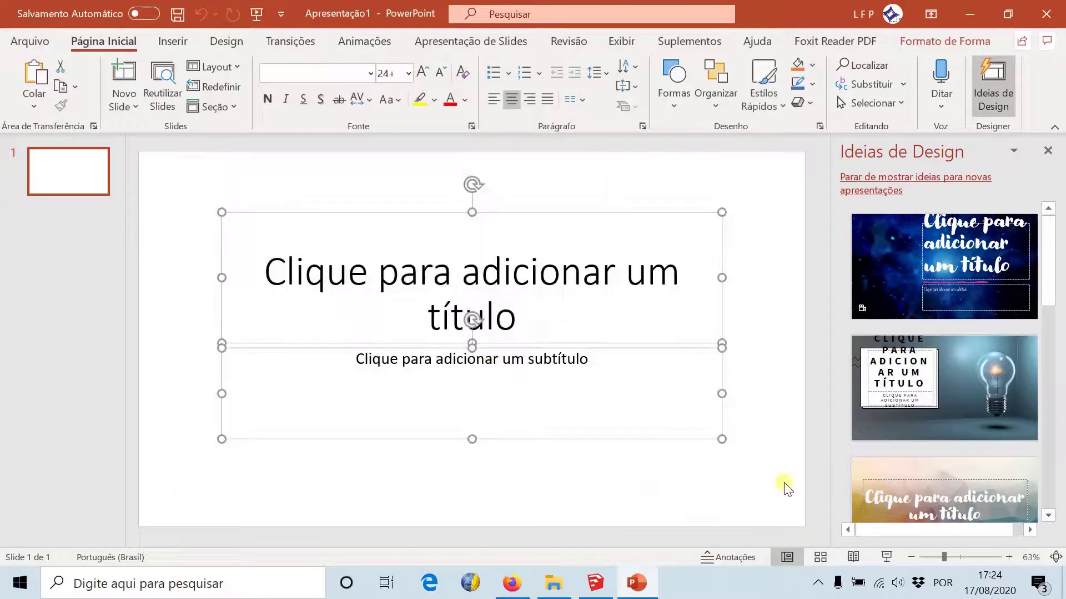
pyautogui.press('Delete')
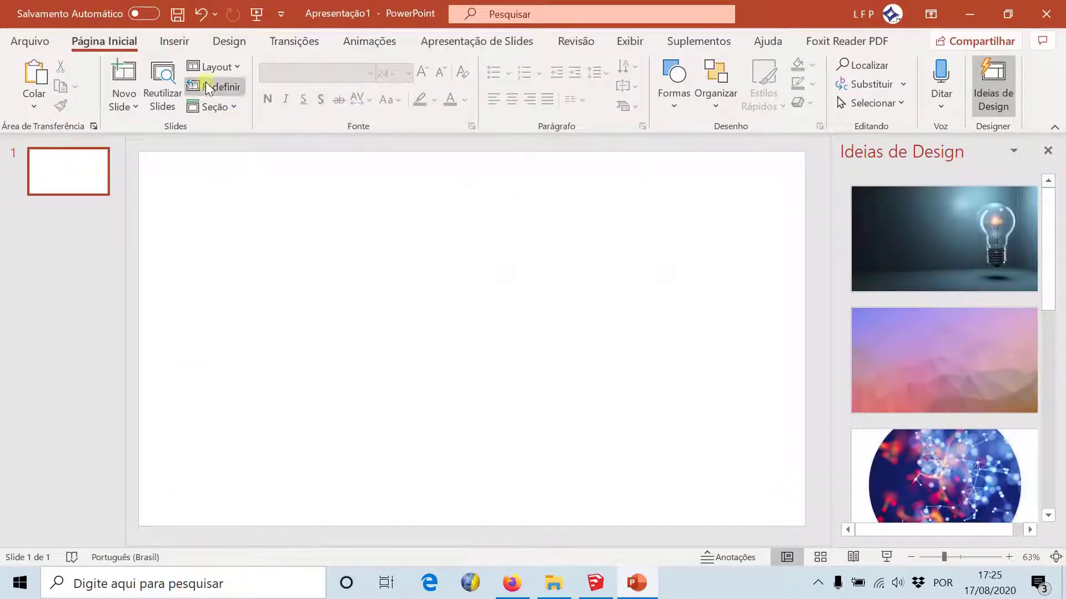
pyautogui.click(174, 42)
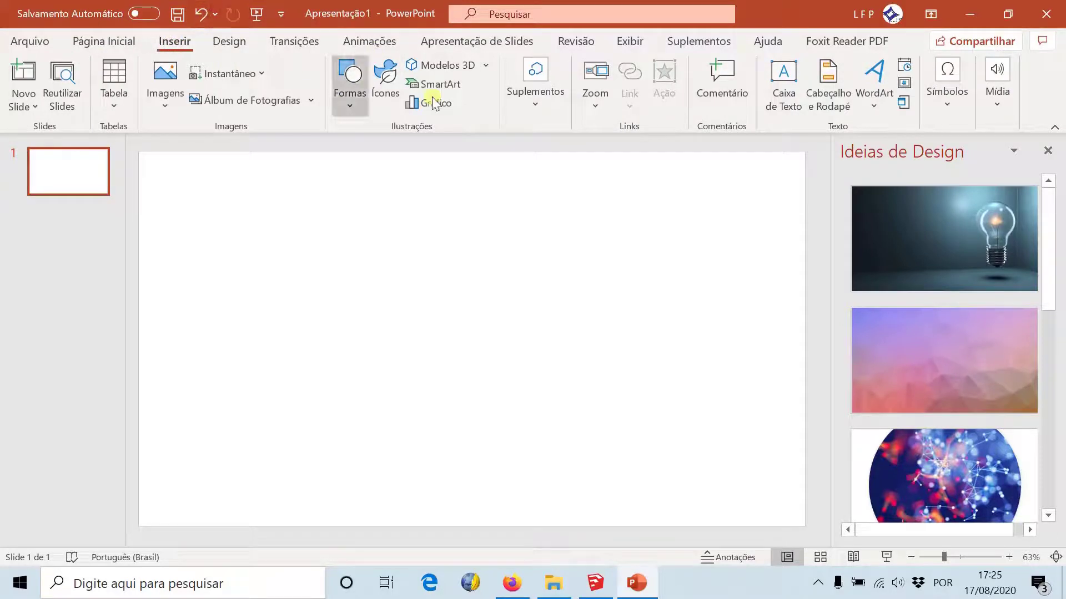
pyautogui.click(485, 65)
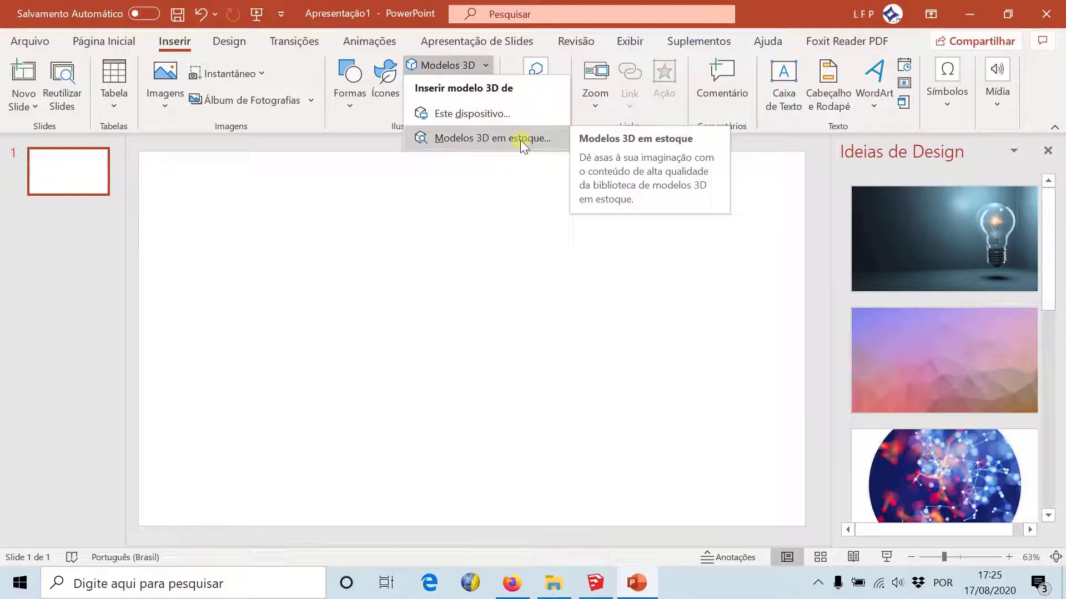
pyautogui.click(474, 113)
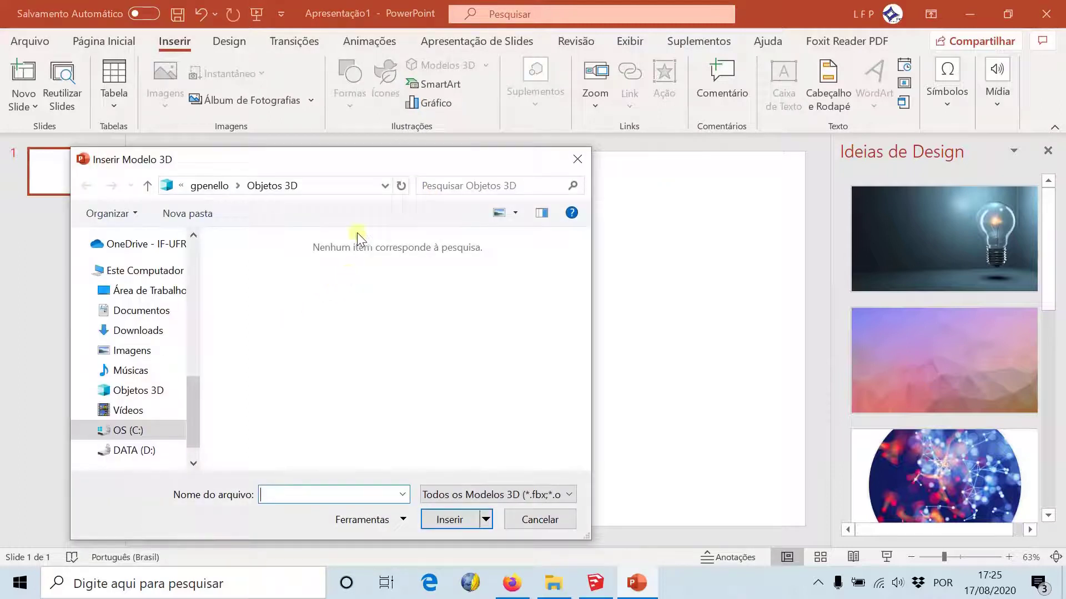
pyautogui.scroll(1, 194, 397)
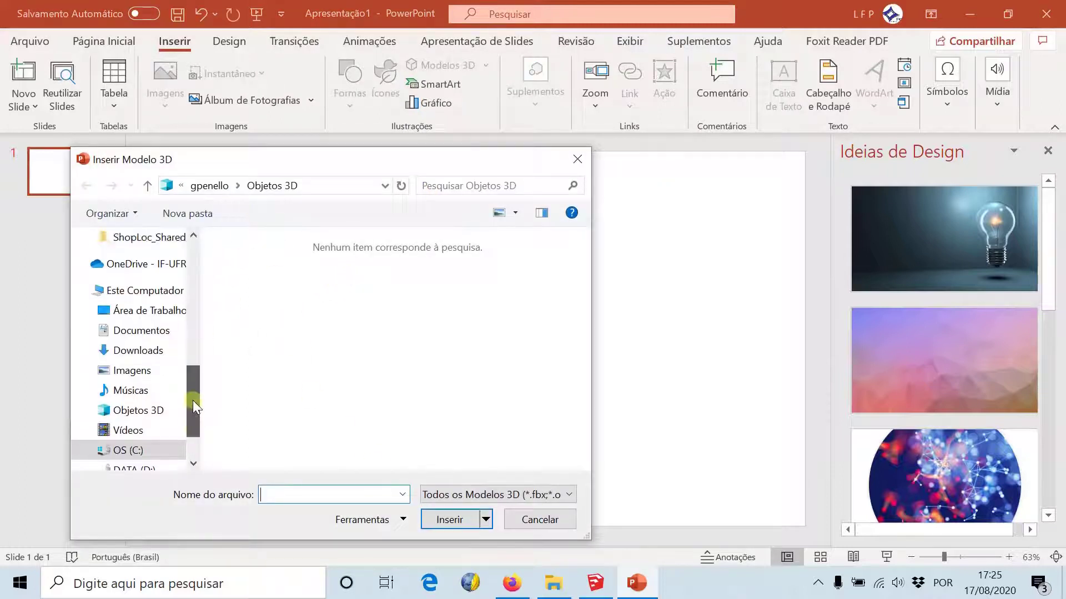
pyautogui.scroll(5, 194, 405)
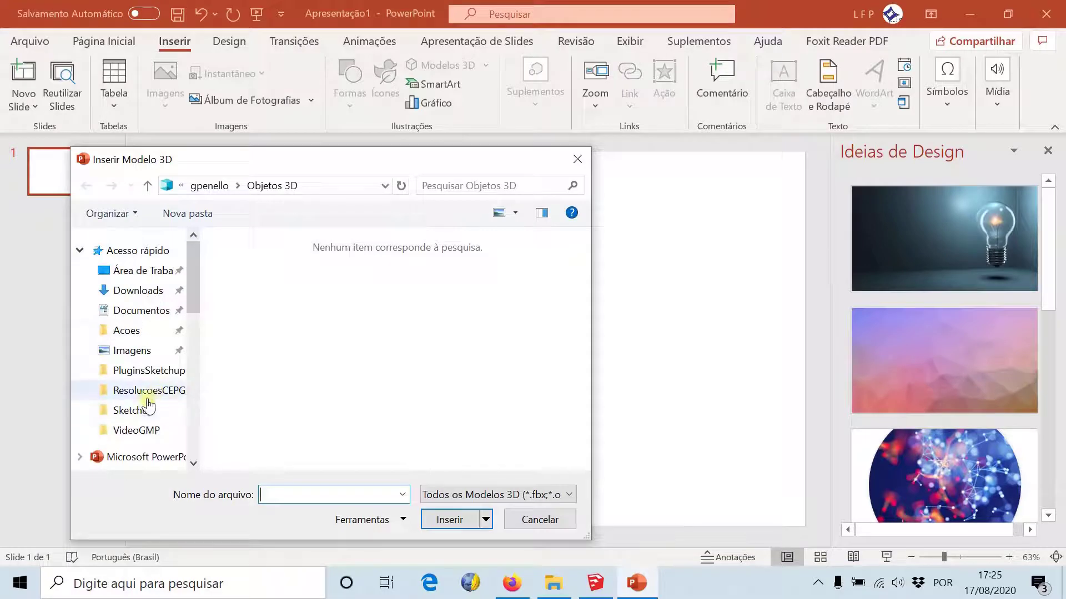
pyautogui.click(139, 290)
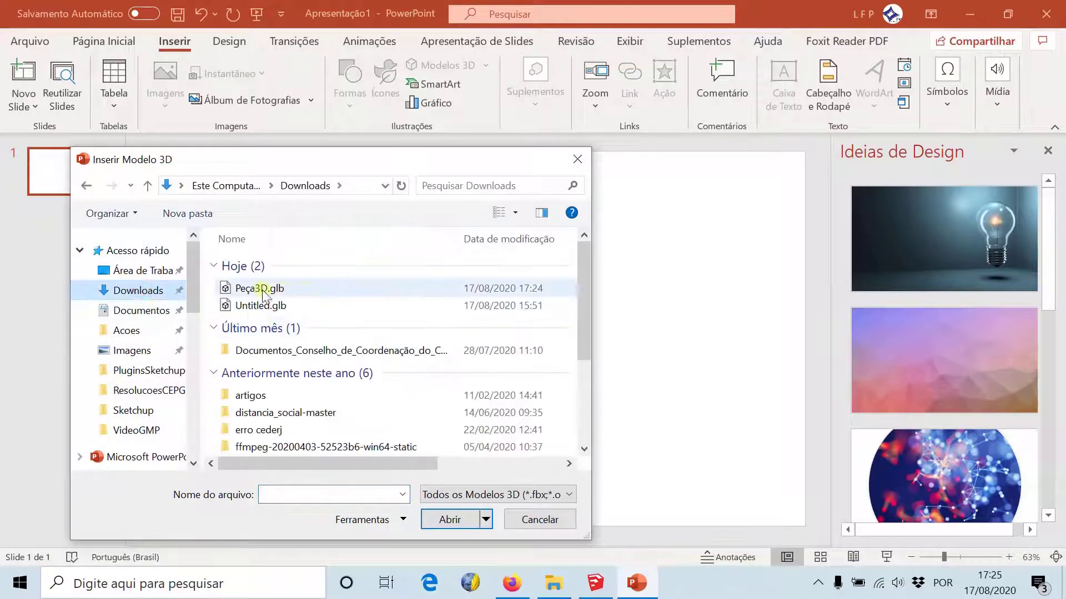
pyautogui.click(253, 287)
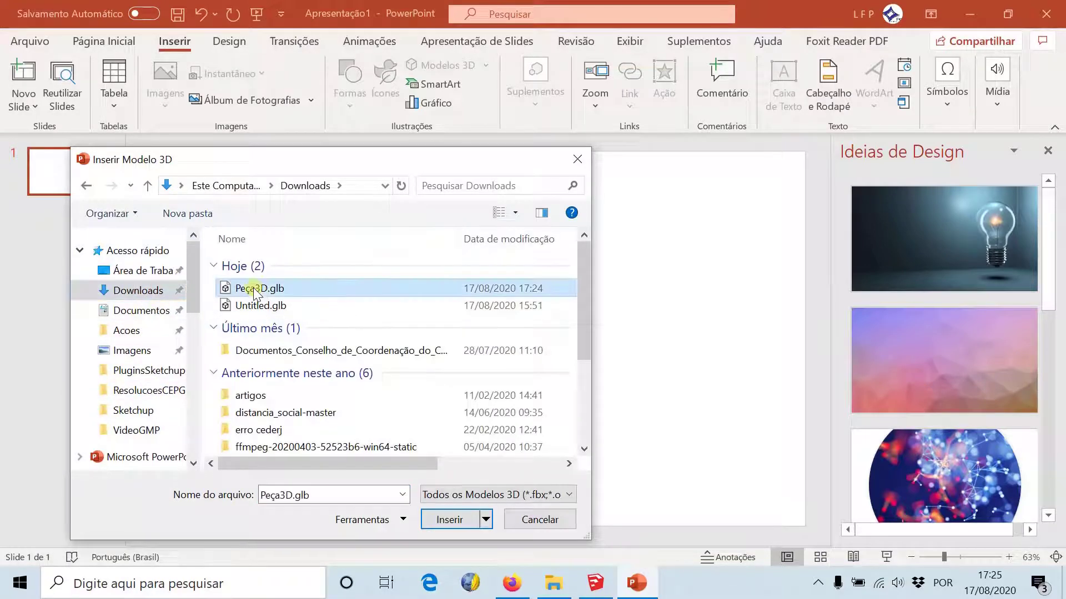
pyautogui.click(448, 520)
pyautogui.click(541, 338)
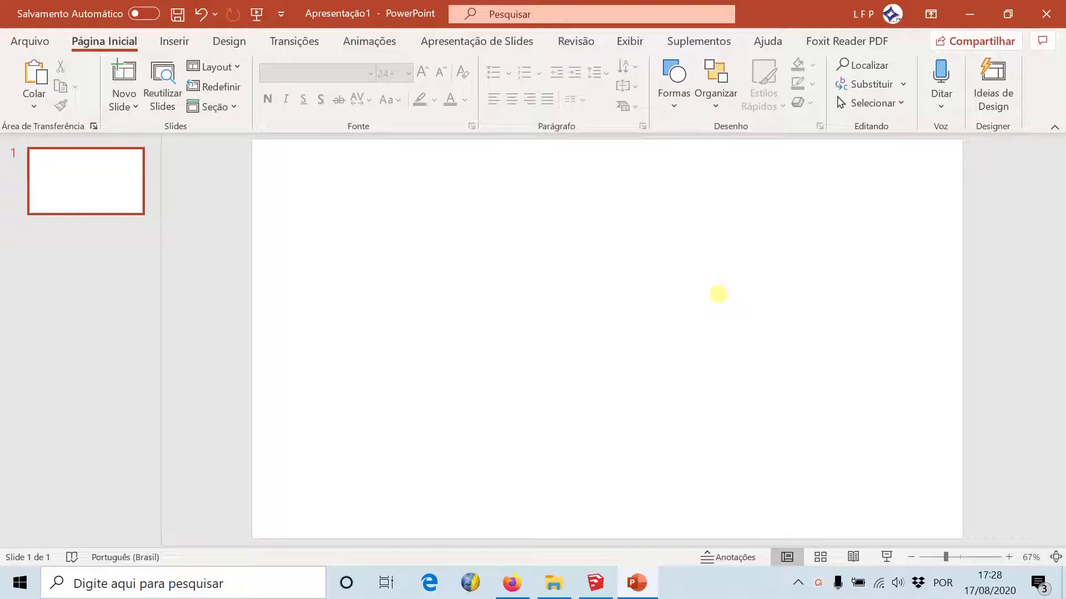
pyautogui.hotkey('alt', 'Tab')
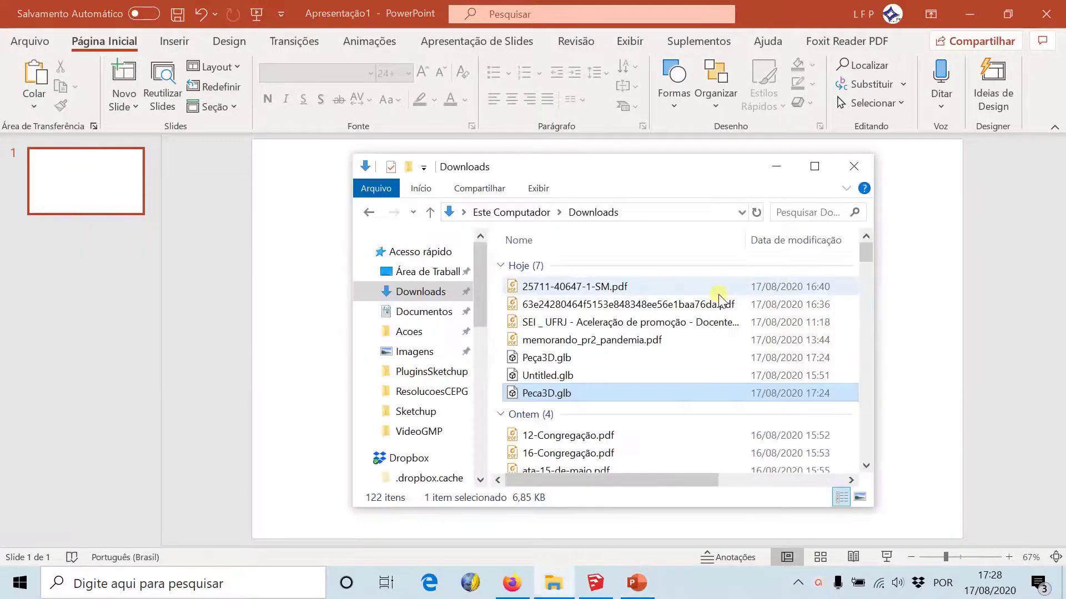
pyautogui.click(549, 360)
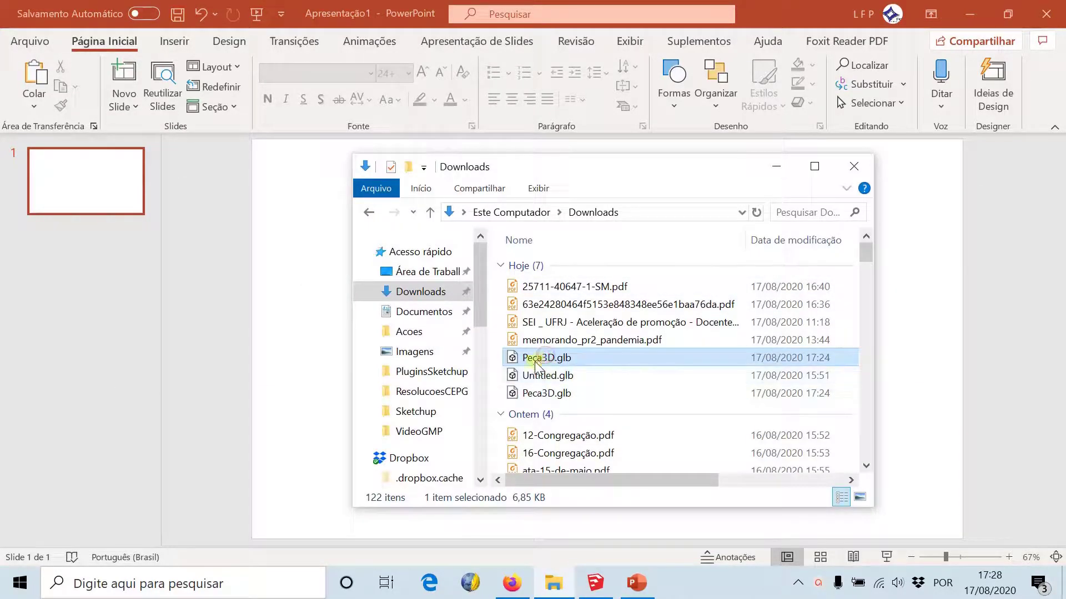
pyautogui.moveTo(546, 357)
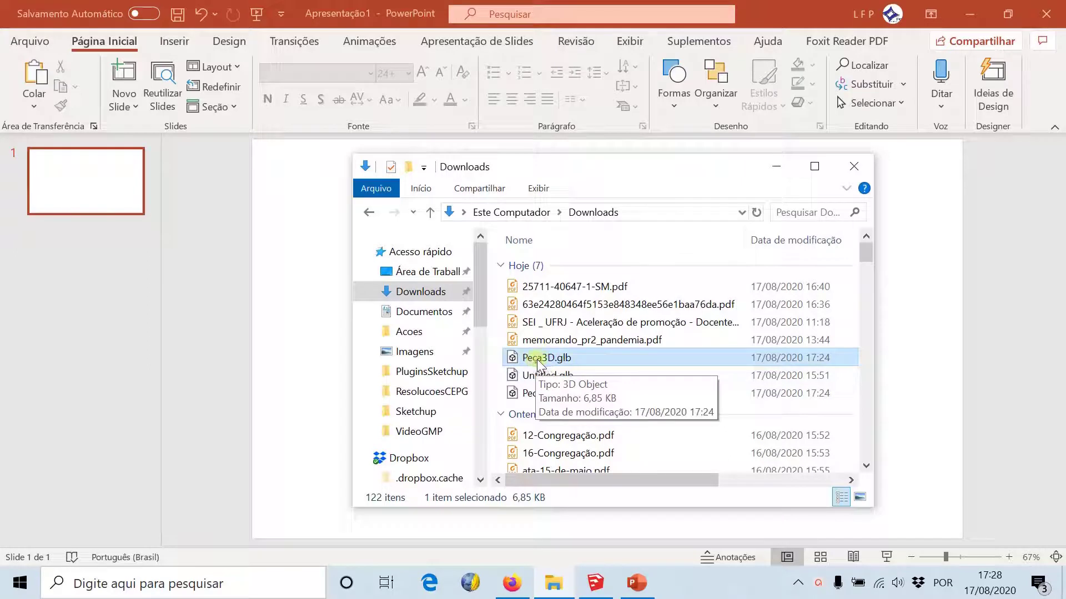
pyautogui.click(537, 394)
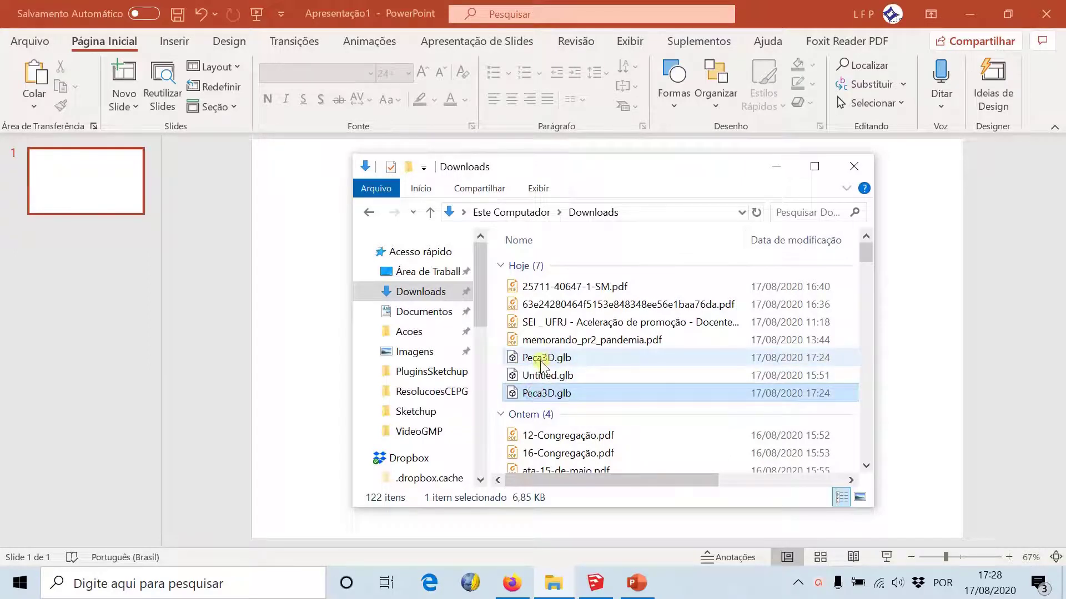
pyautogui.moveTo(545, 393)
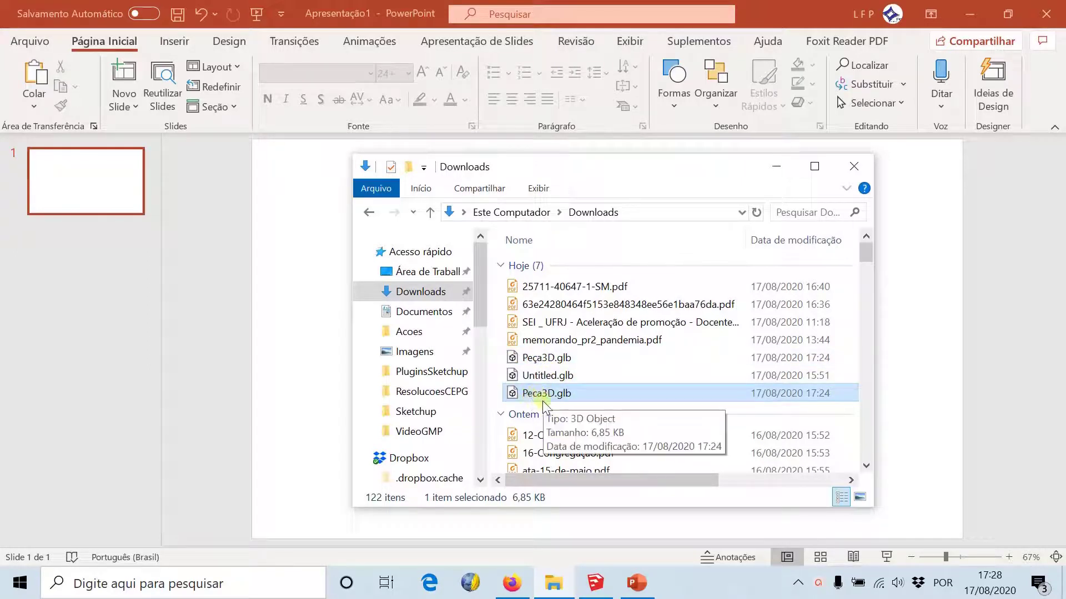
pyautogui.click(313, 391)
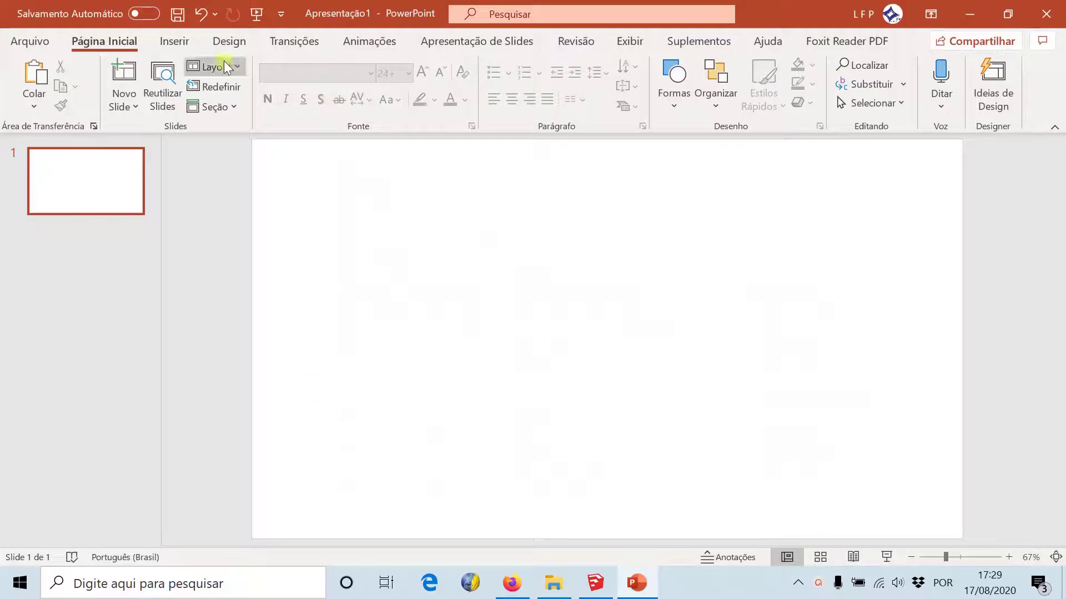
# - Insert Peca3D.glb from the Downloads folder as a 3D model from this device
pyautogui.click(175, 41)
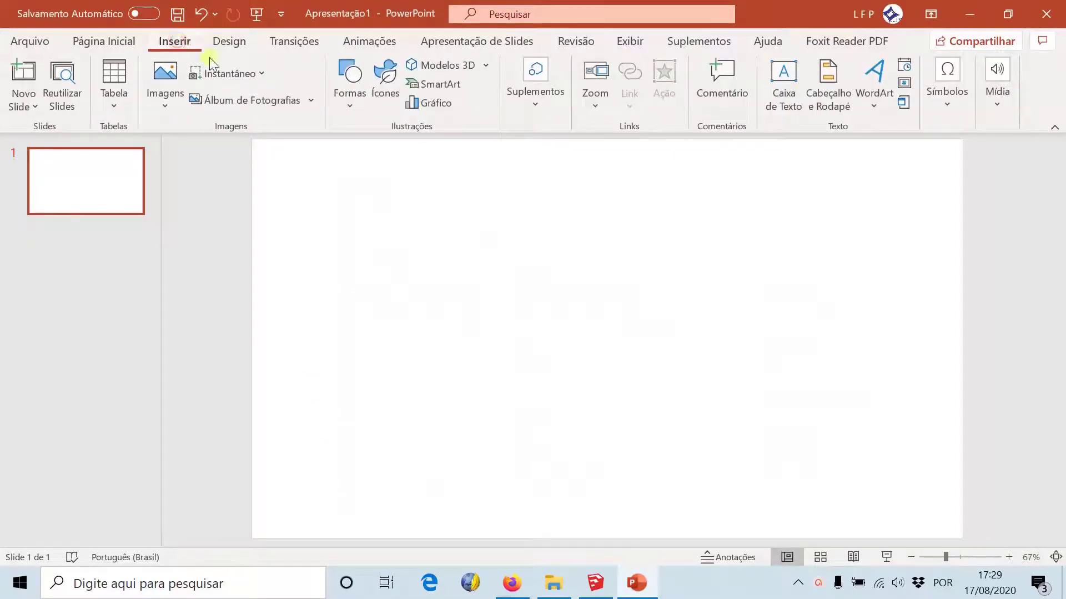
pyautogui.click(485, 67)
pyautogui.click(476, 108)
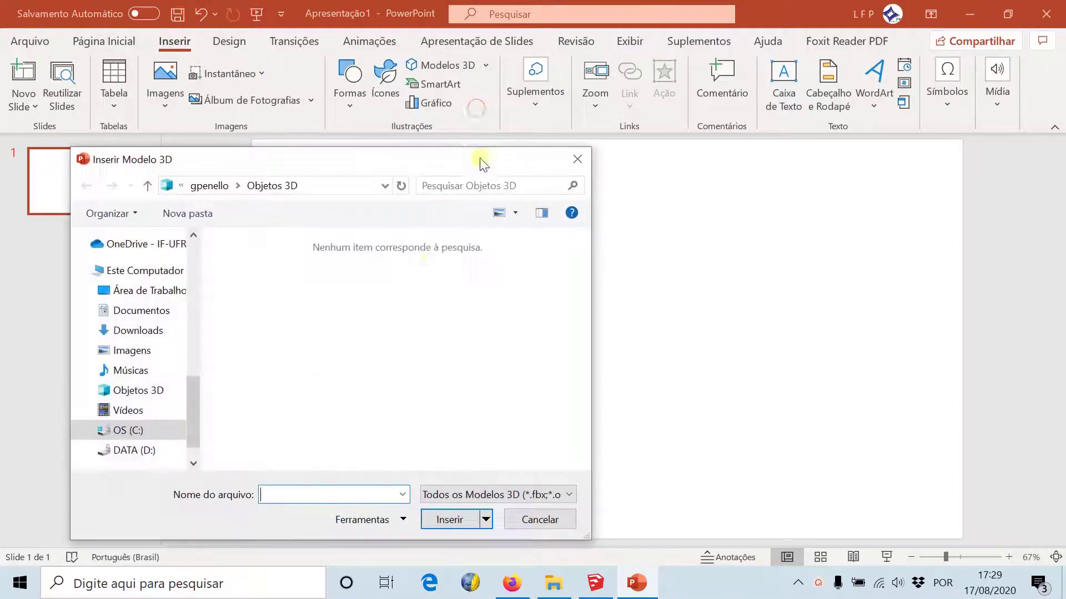
pyautogui.moveTo(198, 424); pyautogui.dragTo(189, 269)
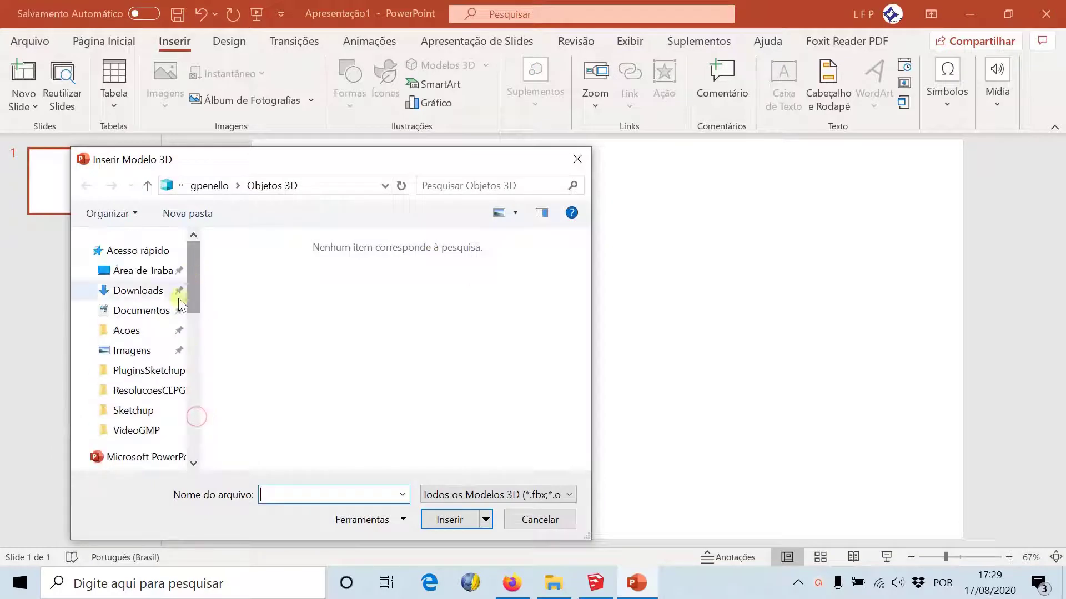
pyautogui.click(134, 291)
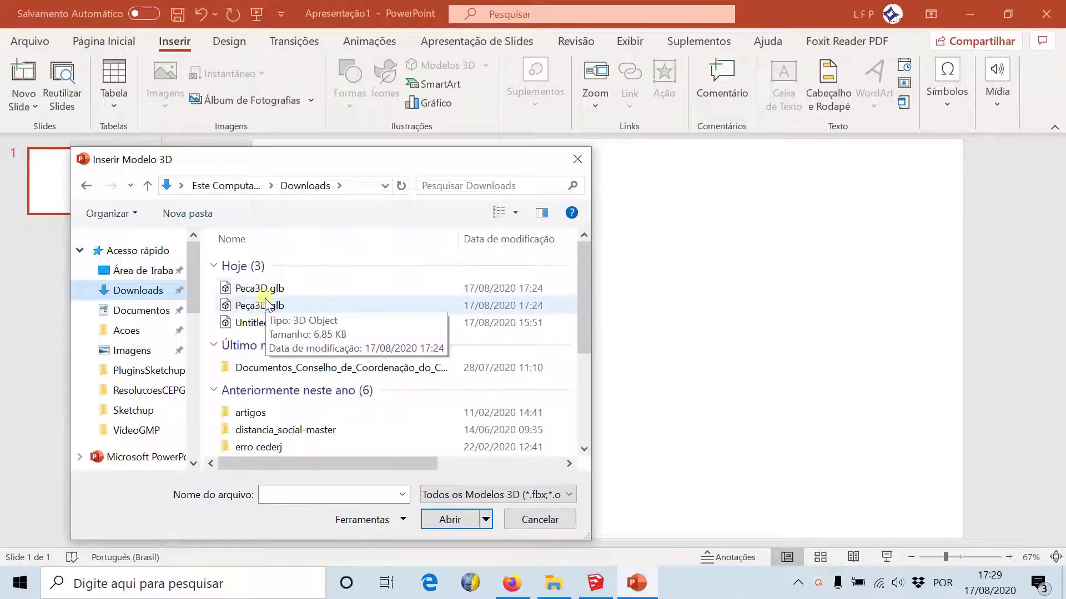
pyautogui.moveTo(258, 288)
pyautogui.click(256, 288)
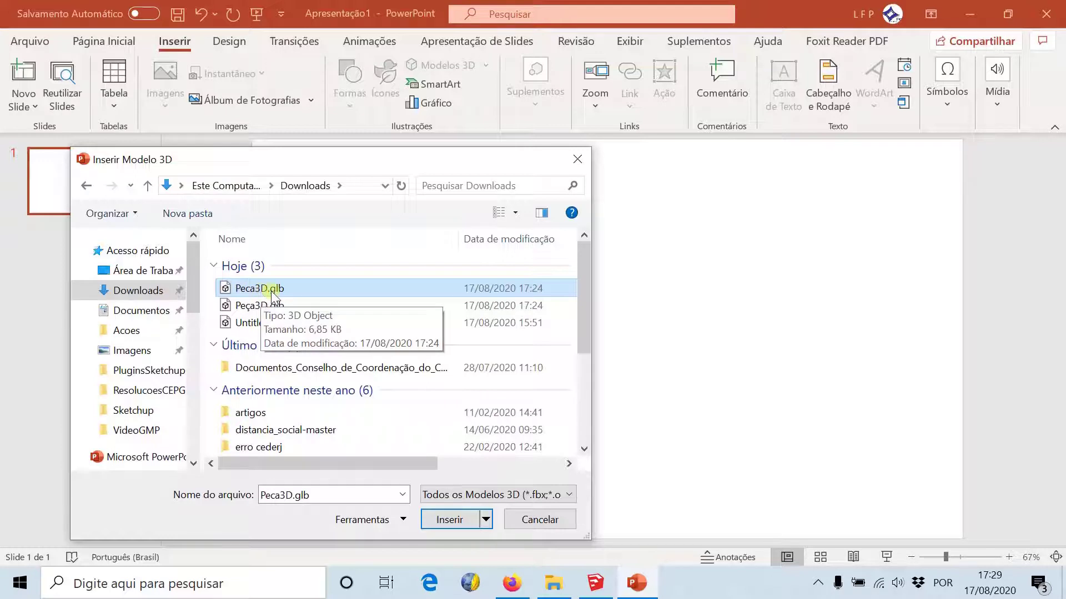
pyautogui.doubleClick(270, 289)
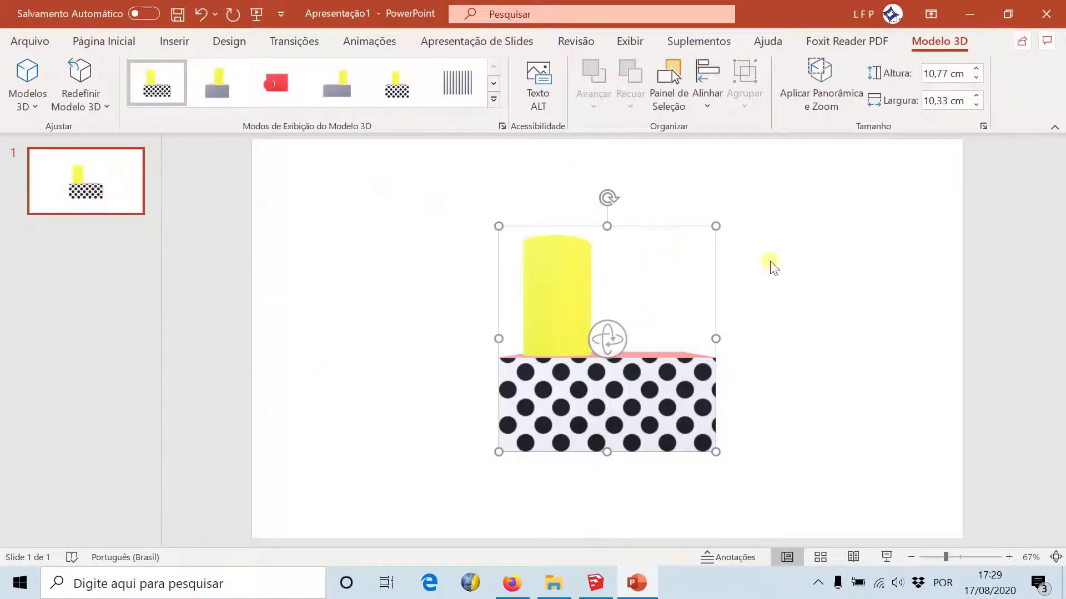
# - Rotate the model upright with the cylinder on top, then shrink and reposition it
pyautogui.moveTo(609, 343); pyautogui.dragTo(694, 221)
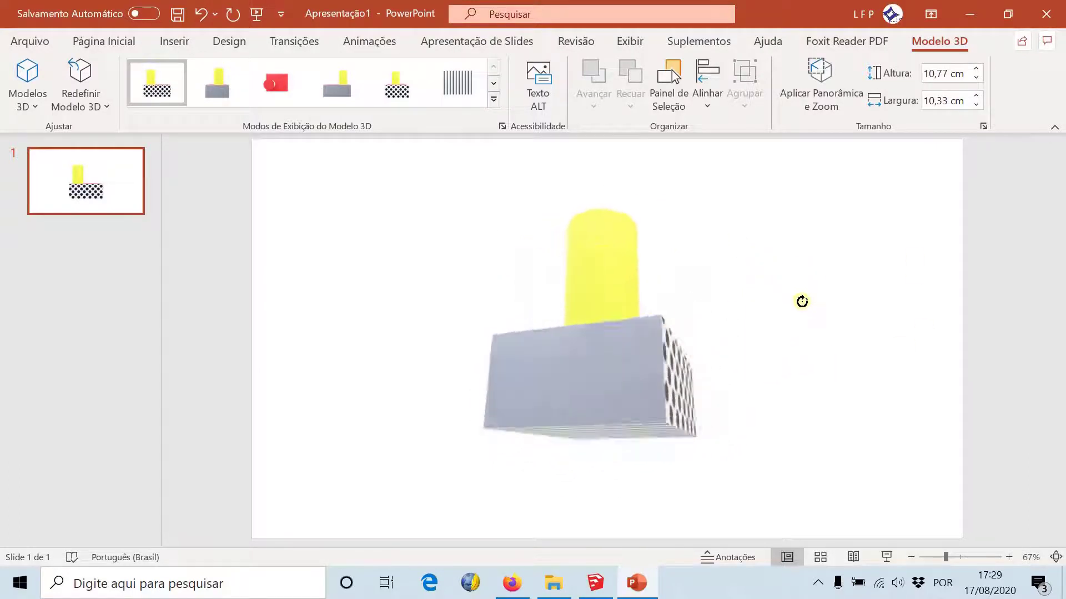
pyautogui.moveTo(695, 221)
pyautogui.mouseDown()
pyautogui.moveTo(672, 366)
pyautogui.moveTo(464, 312)
pyautogui.mouseUp()
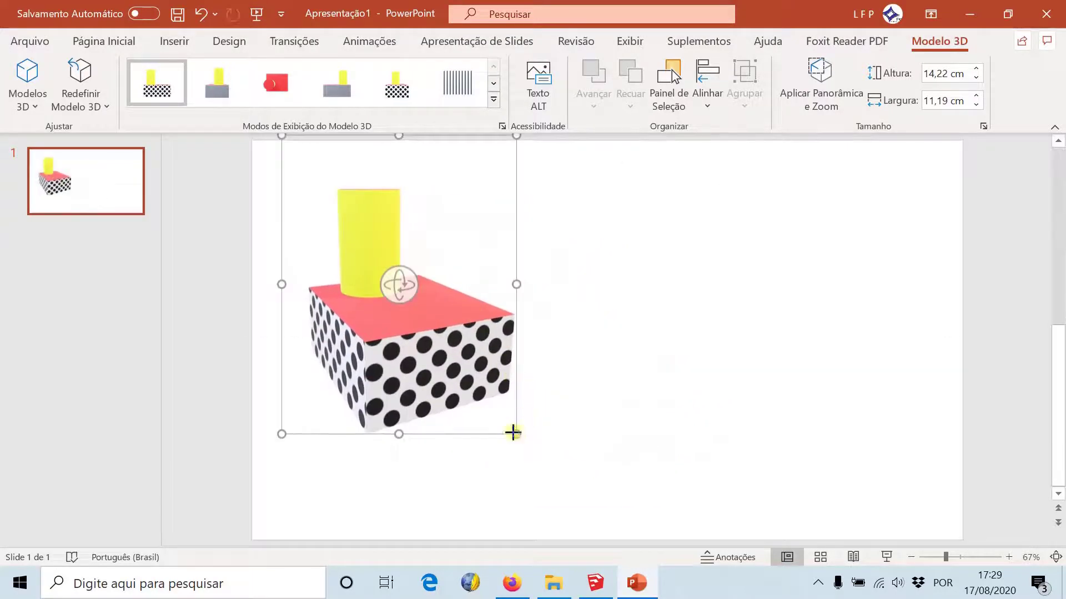
pyautogui.moveTo(513, 433); pyautogui.dragTo(381, 260)
pyautogui.moveTo(346, 208)
pyautogui.mouseDown()
pyautogui.moveTo(354, 300)
pyautogui.moveTo(316, 290)
pyautogui.mouseUp()
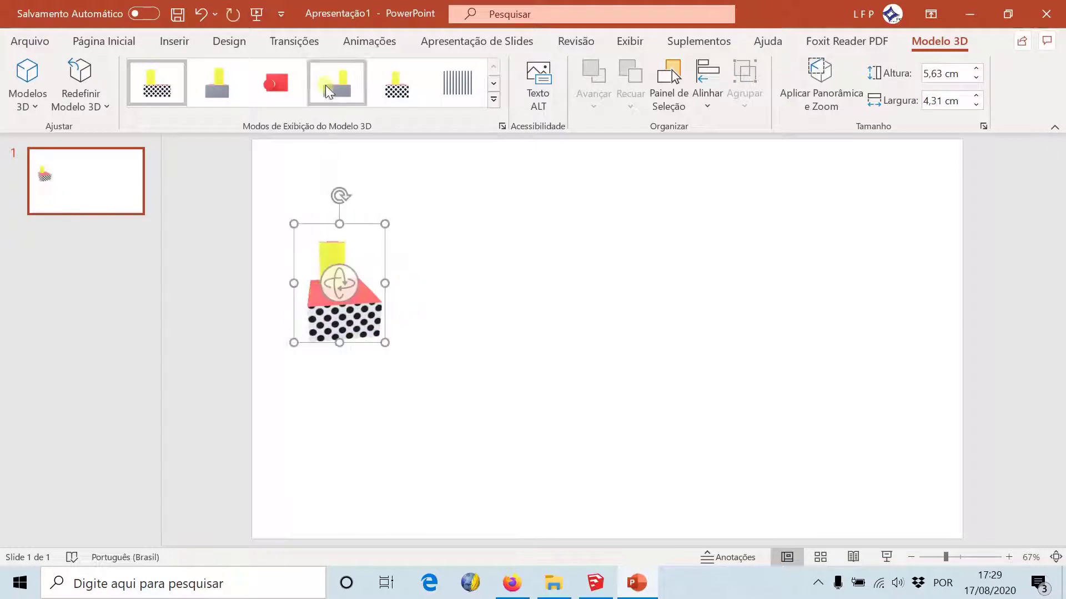
# - Try the striped view style, enlarge the model to 13,72 × 10,36 cm and show cylinder on box
pyautogui.click(440, 94)
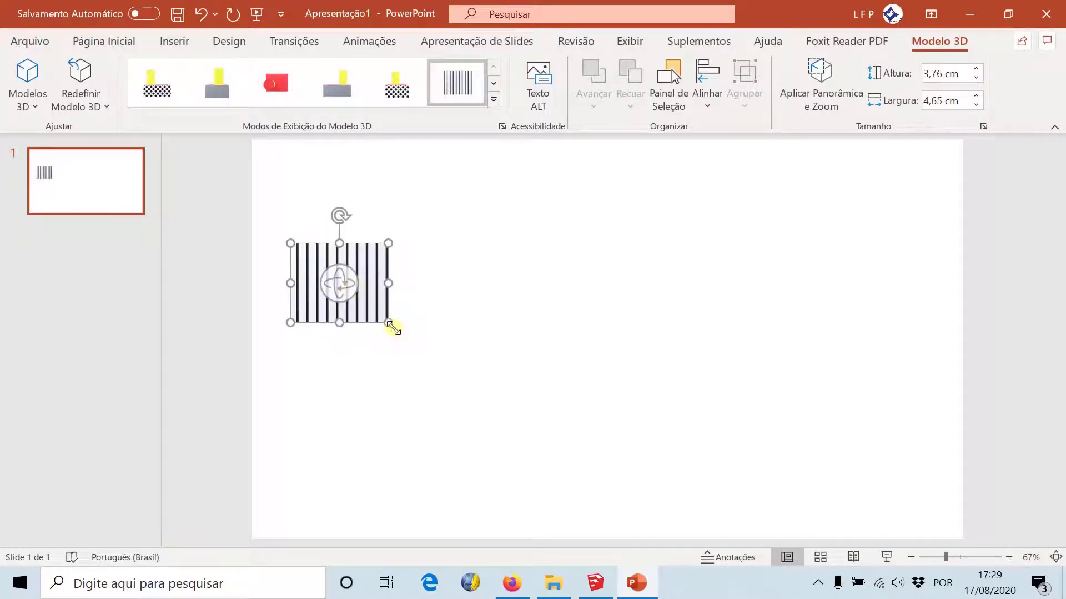
pyautogui.moveTo(393, 328); pyautogui.dragTo(507, 418)
pyautogui.moveTo(402, 338)
pyautogui.mouseDown()
pyautogui.moveTo(477, 409)
pyautogui.moveTo(526, 507)
pyautogui.mouseUp()
pyautogui.moveTo(399, 331)
pyautogui.mouseDown()
pyautogui.moveTo(638, 384)
pyautogui.moveTo(551, 423)
pyautogui.mouseUp()
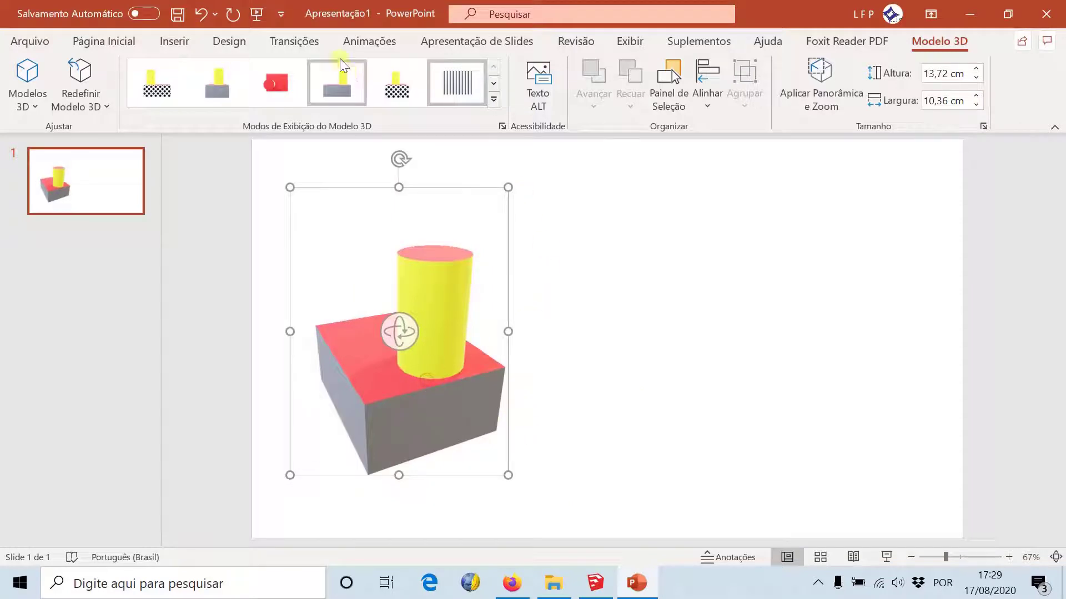
# - Apply the Plataforma animation to the 3D model, starting With Previous (Com o anterior)
pyautogui.click(358, 42)
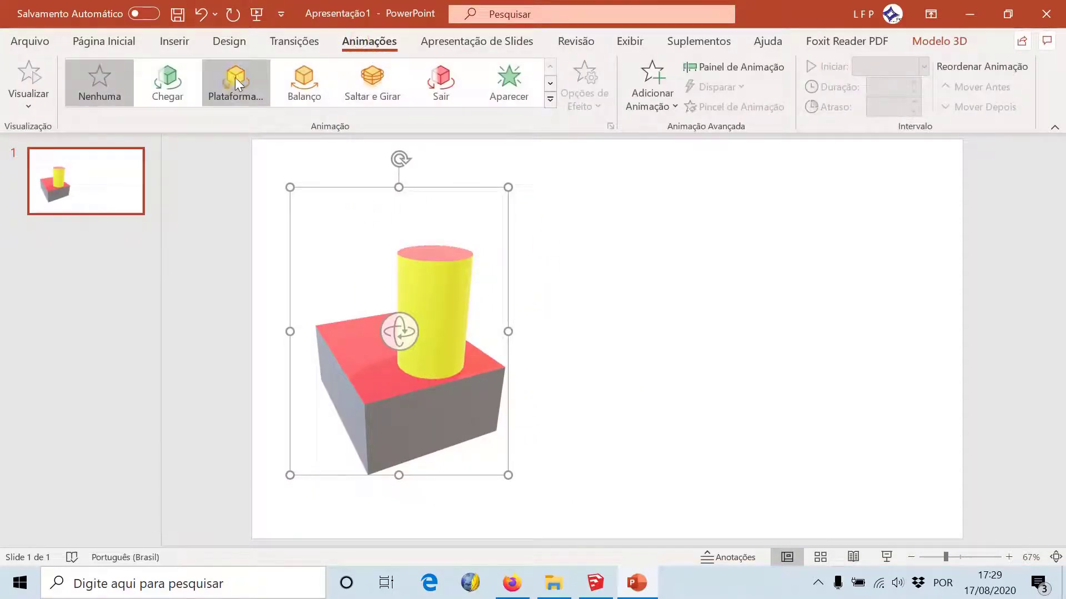
pyautogui.click(234, 77)
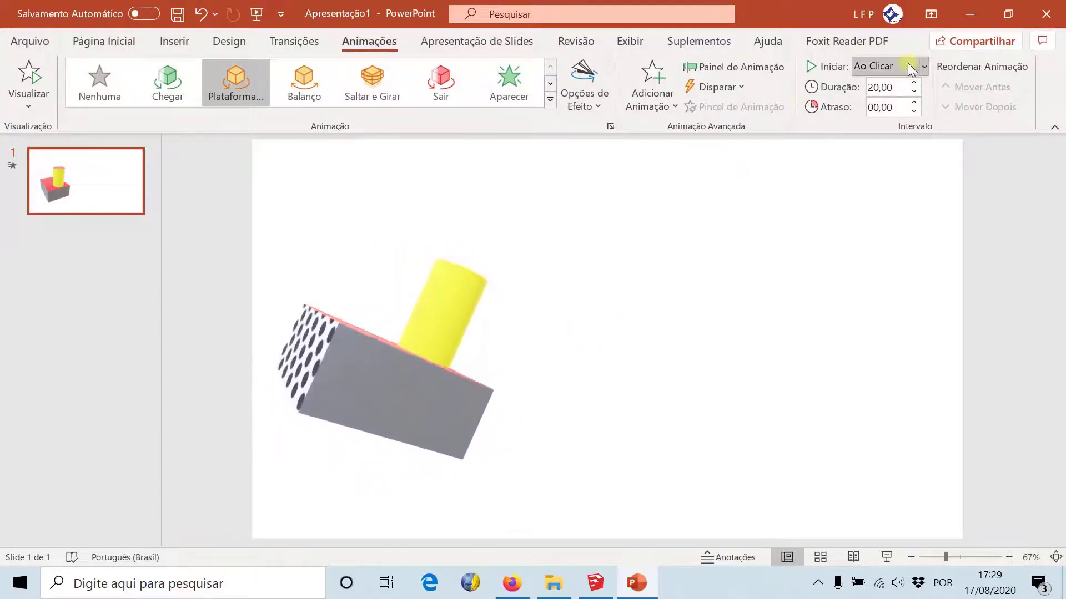
pyautogui.click(923, 65)
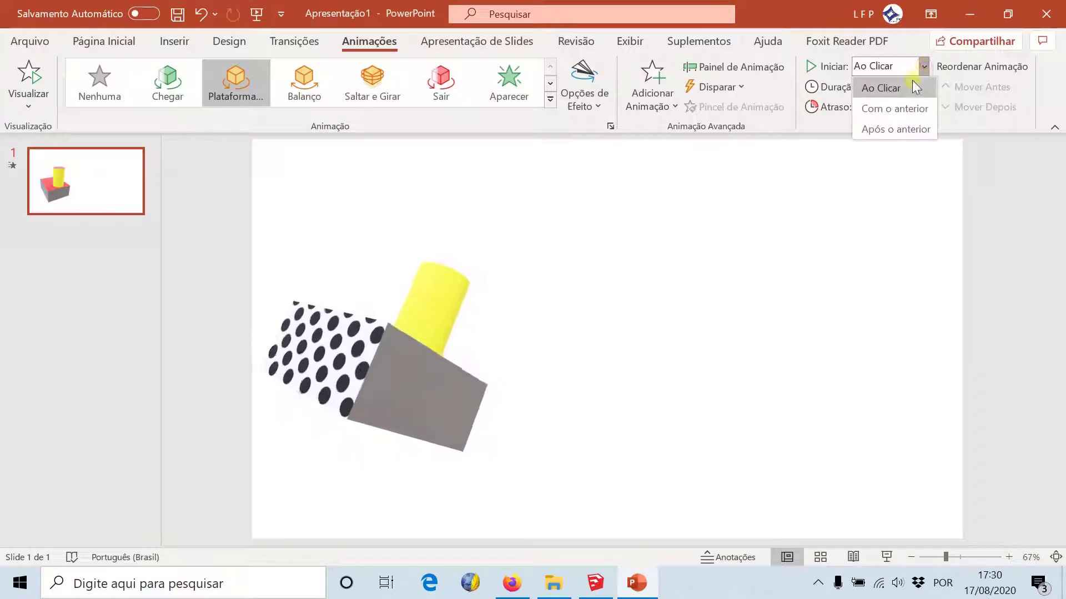
pyautogui.click(893, 109)
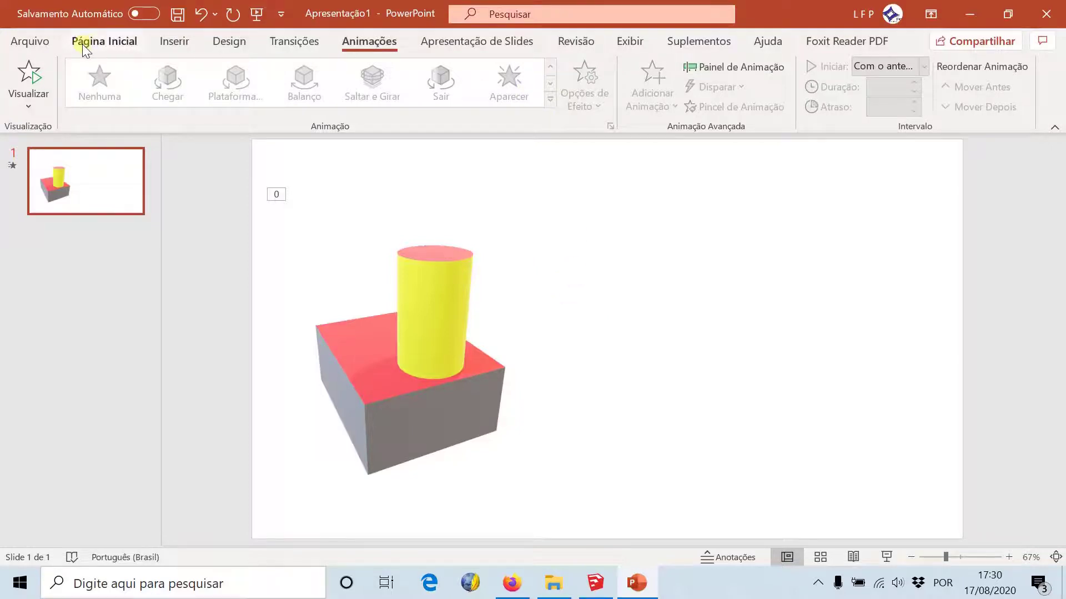
# - Add a text box reading 'Peça 3D' to the right of the model
pyautogui.click(178, 41)
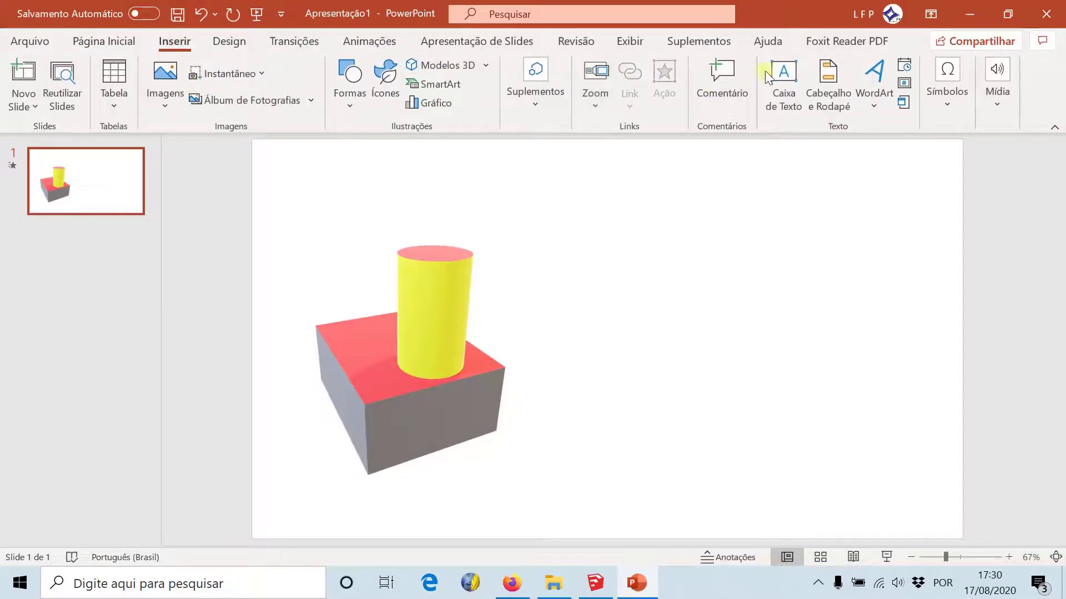
pyautogui.click(783, 83)
pyautogui.click(618, 237)
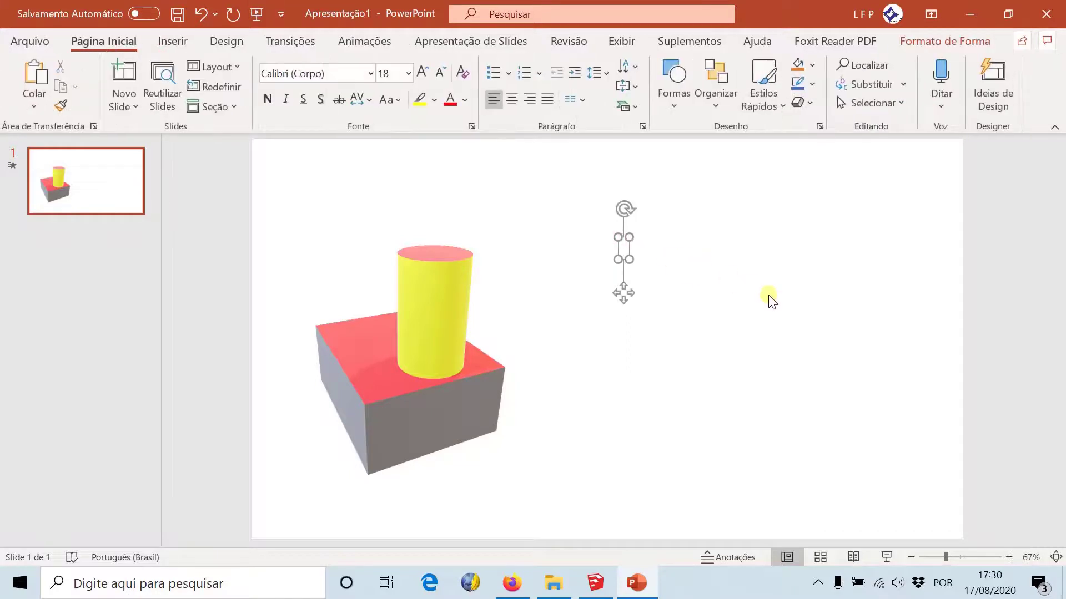
pyautogui.write('Peça 3D')
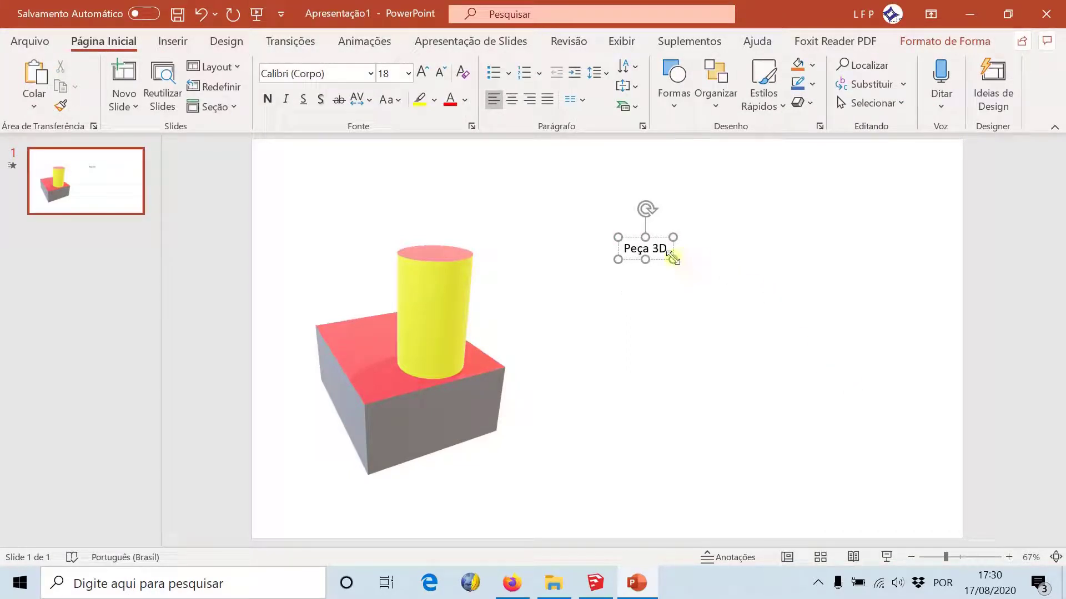
# - Set the 'Peça 3D' text to font size 48
pyautogui.tripleClick(651, 246)
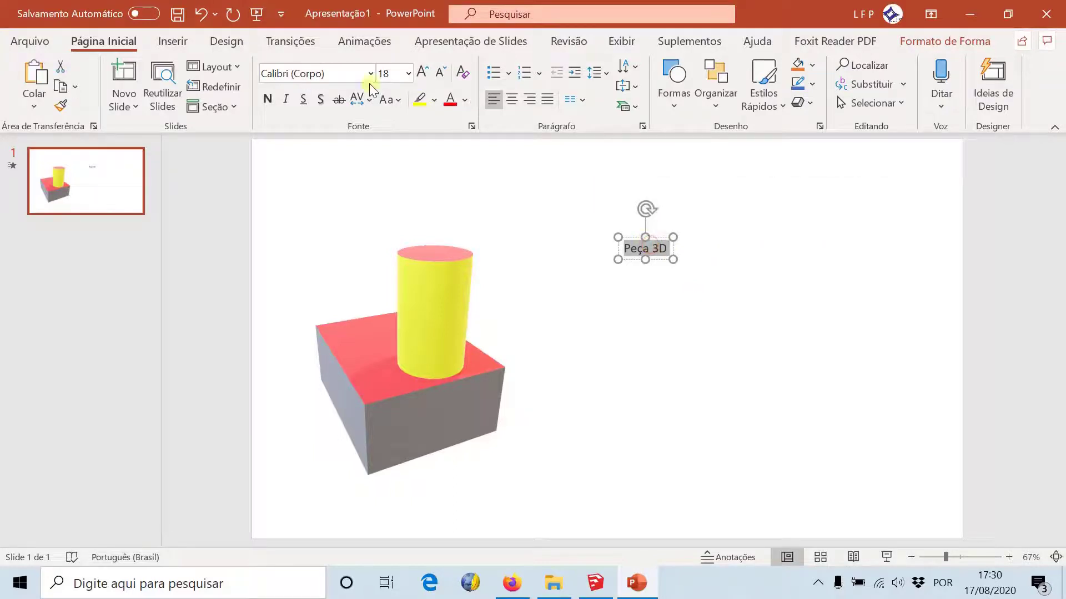
pyautogui.click(408, 73)
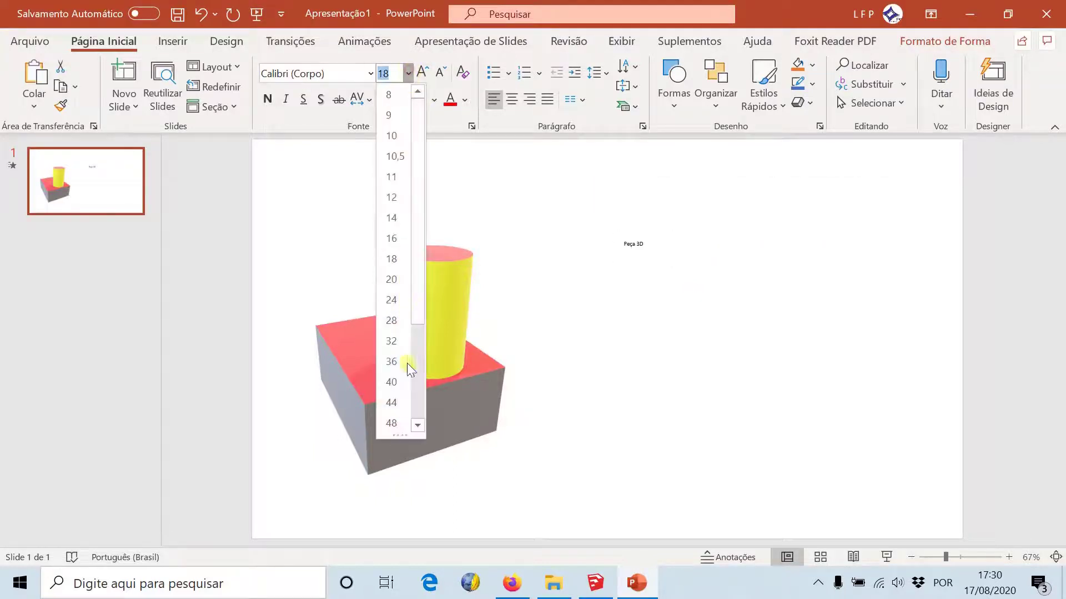
pyautogui.click(388, 418)
pyautogui.click(750, 373)
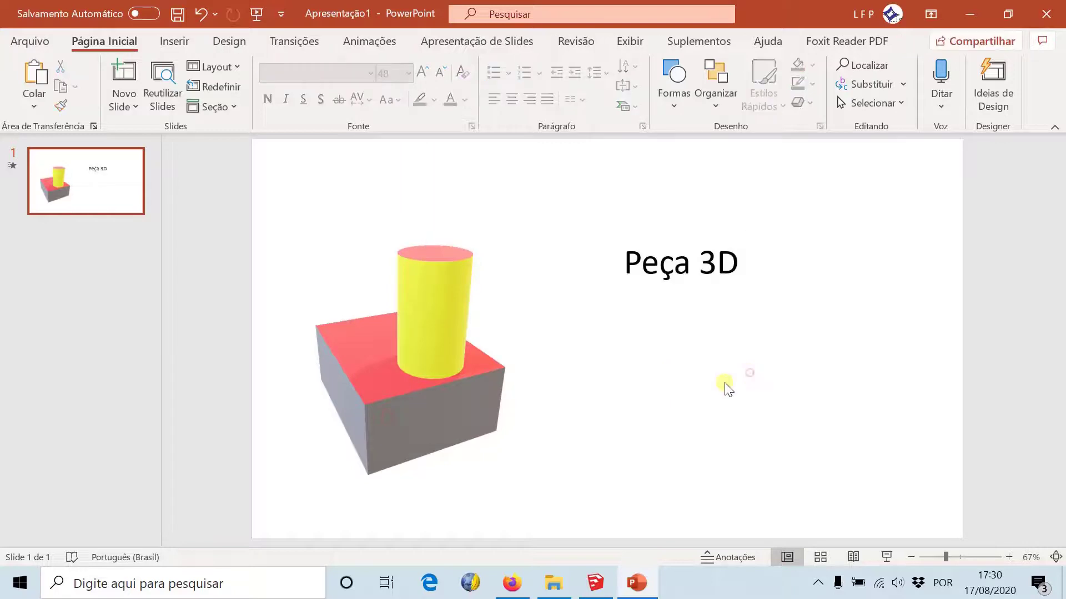
pyautogui.click(886, 557)
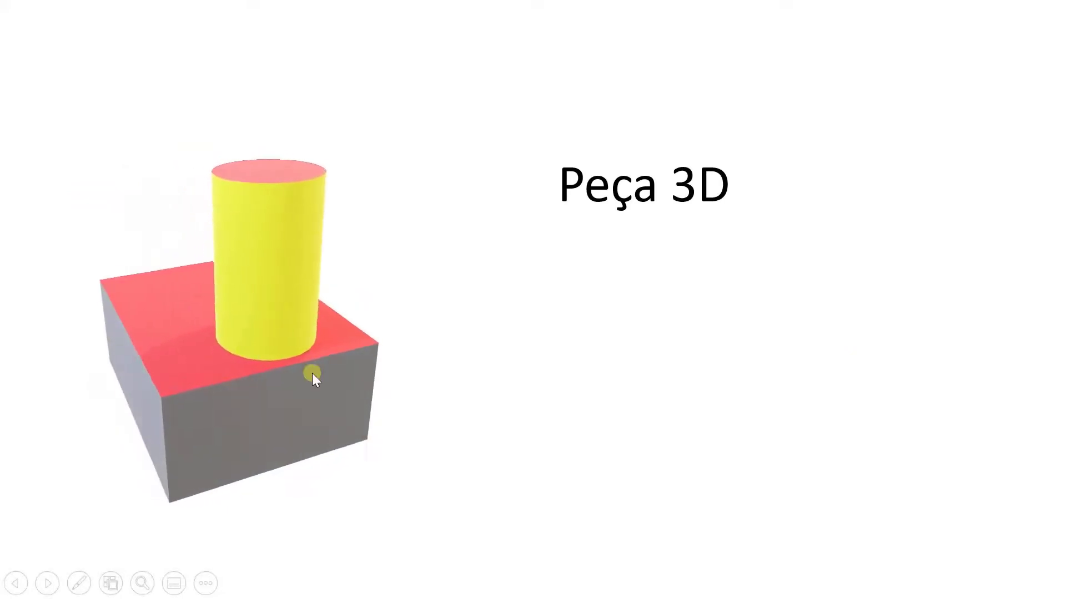
pyautogui.click(254, 361)
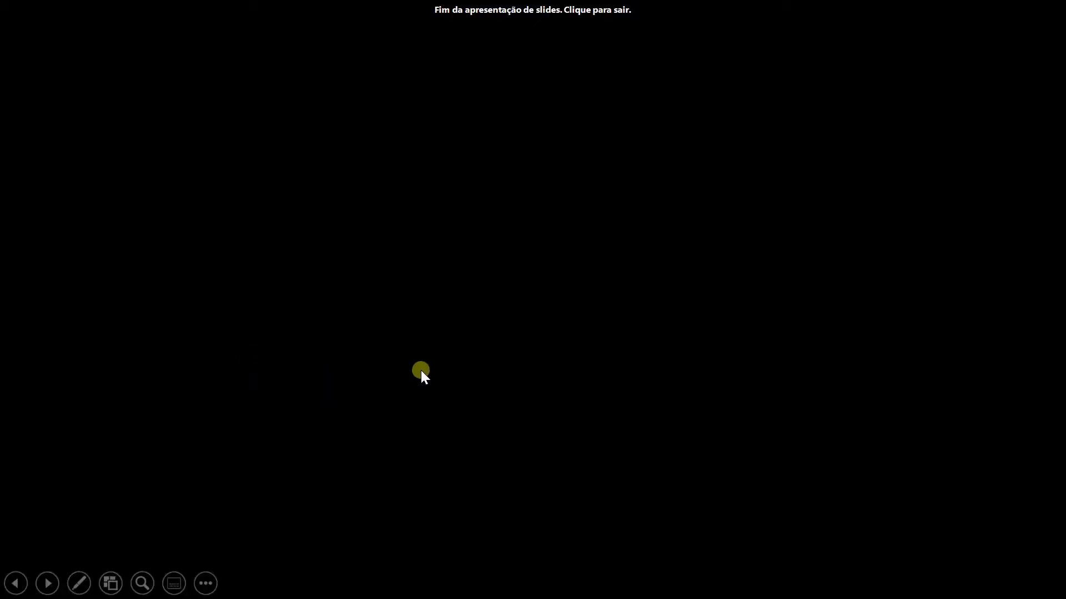
pyautogui.click(426, 364)
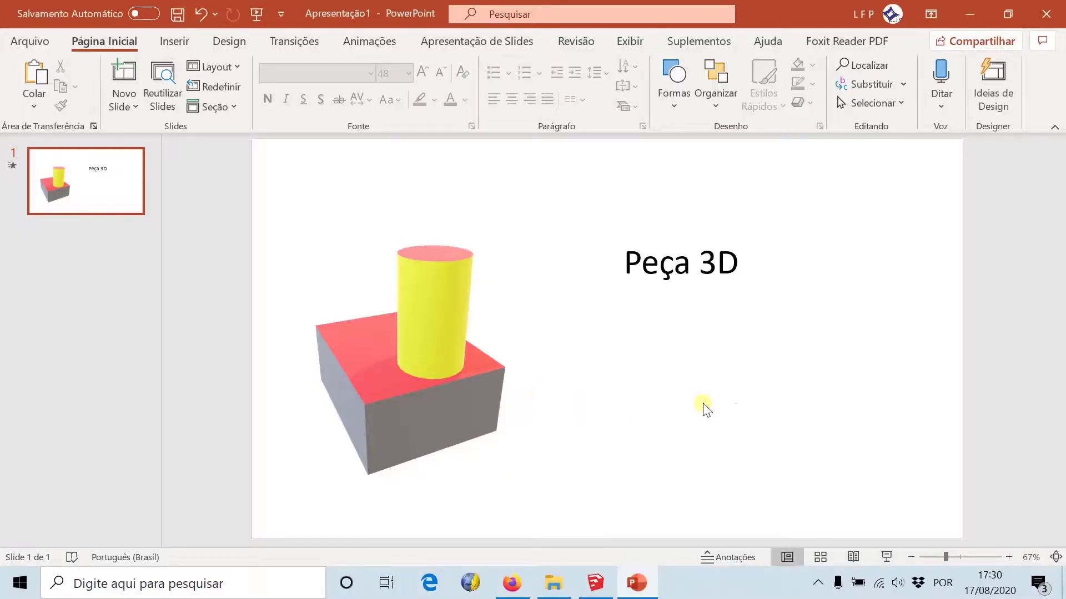